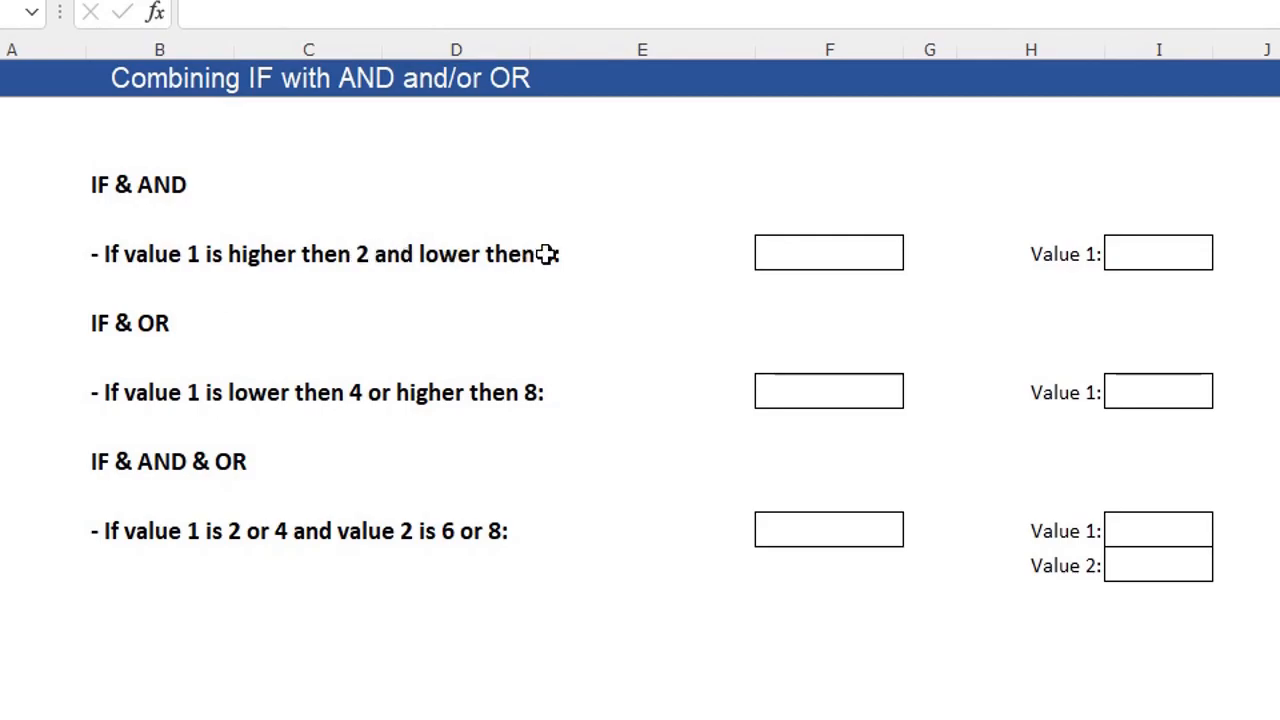
# - Start an IF formula in cell F6 with the condition AND(I6>2;I6<8) as its logical test
pyautogui.click(836, 252)
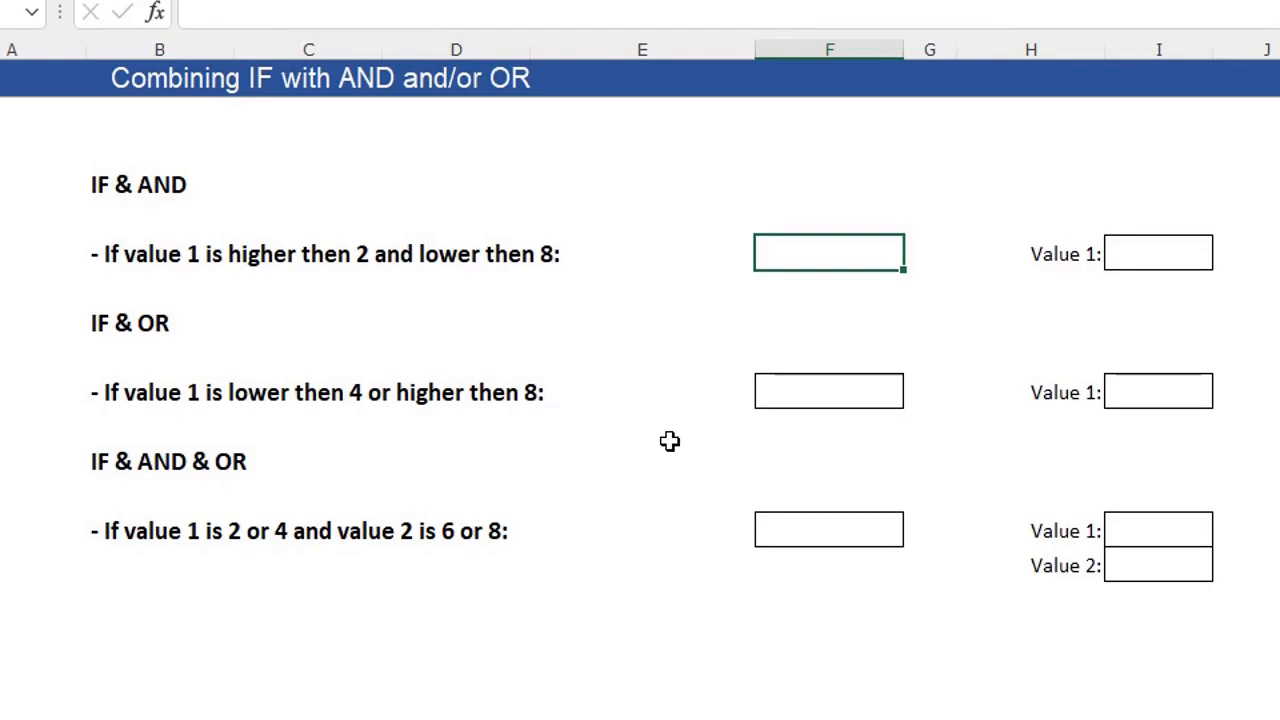
pyautogui.write('=')
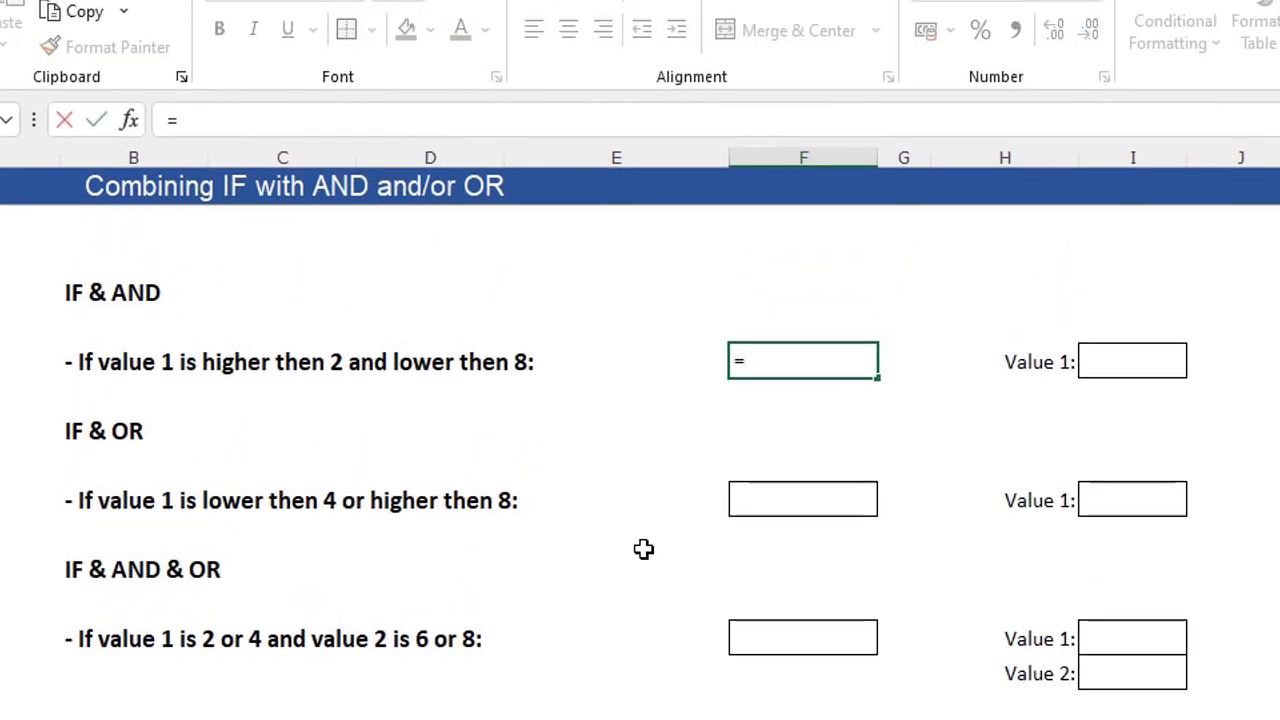
pyautogui.write('IF')
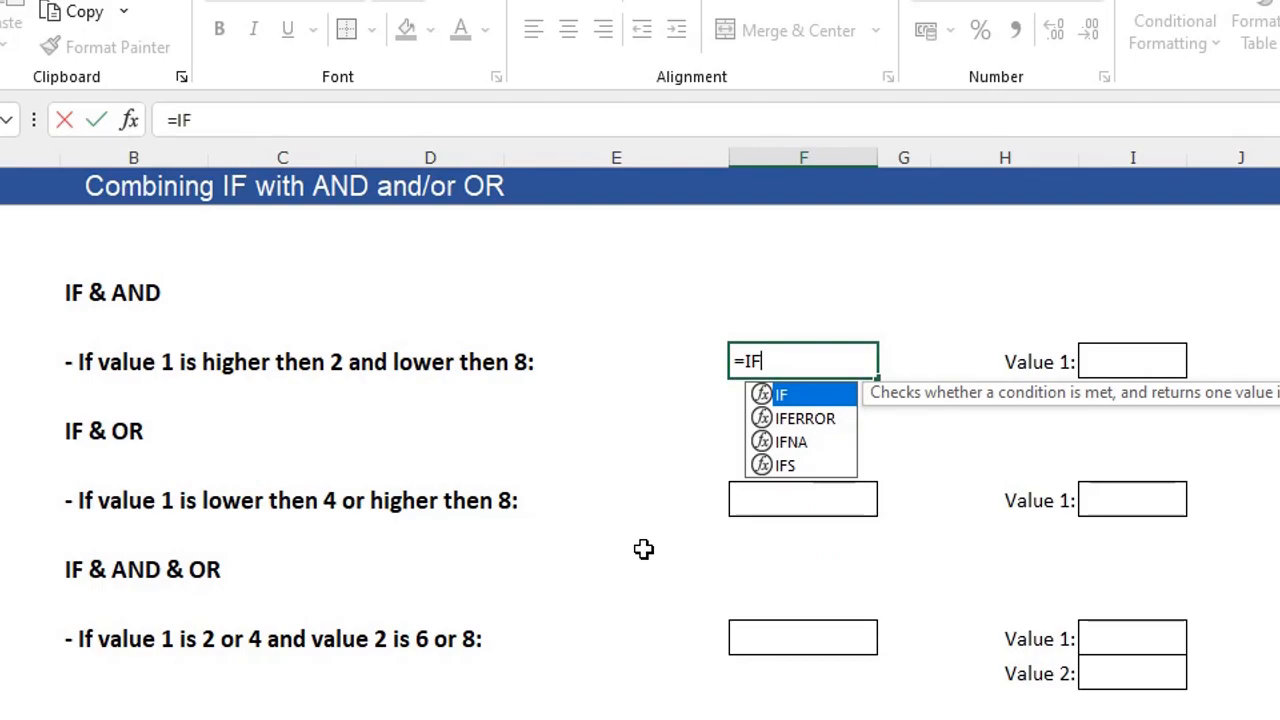
pyautogui.write('(')
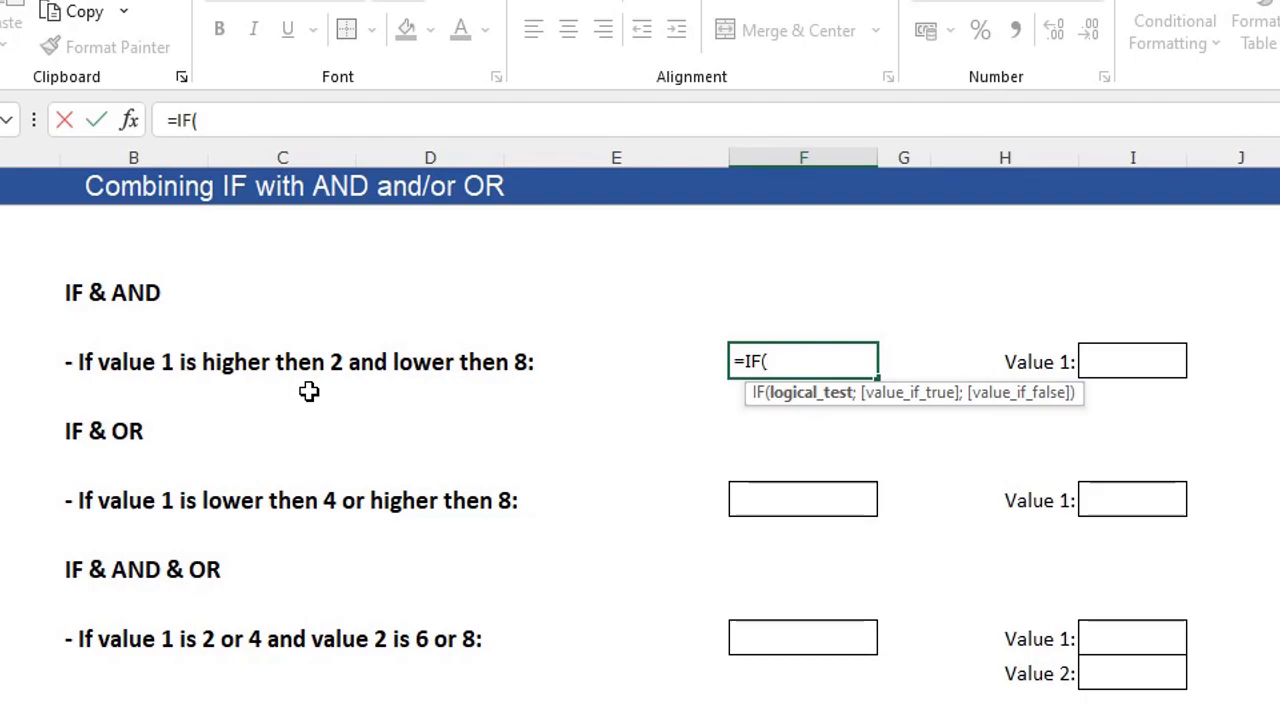
pyautogui.write('AND')
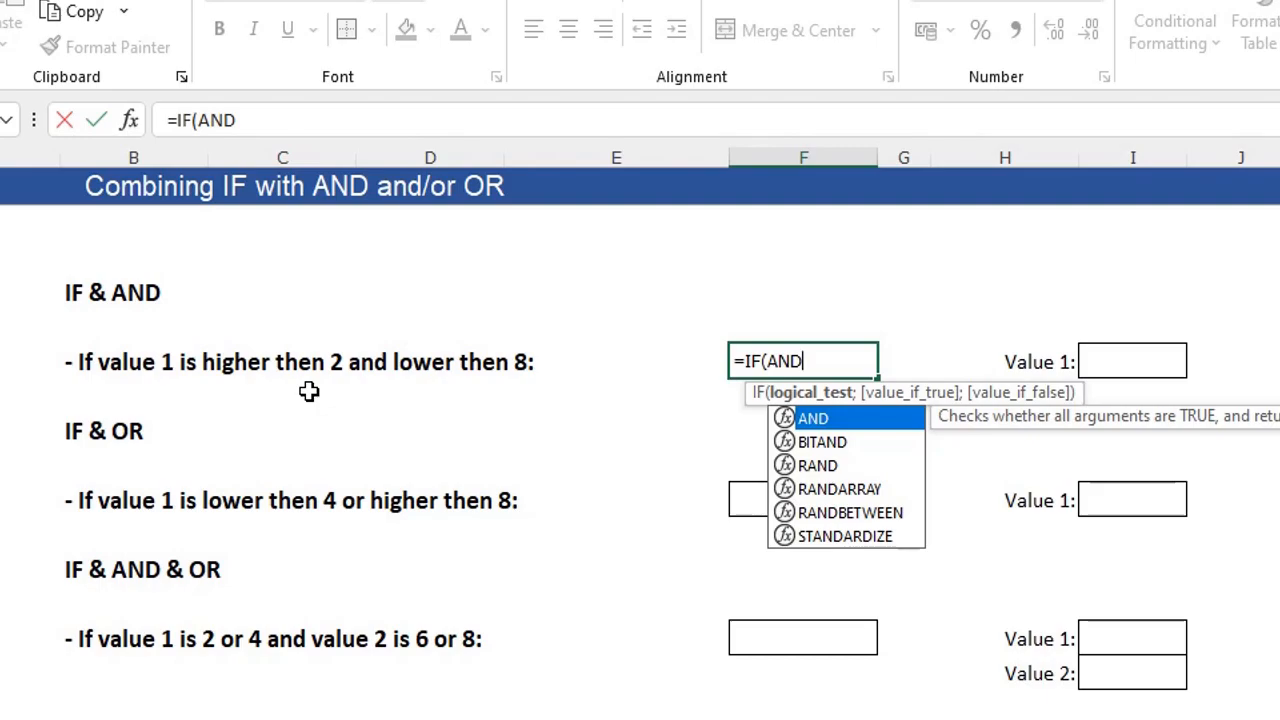
pyautogui.write('(')
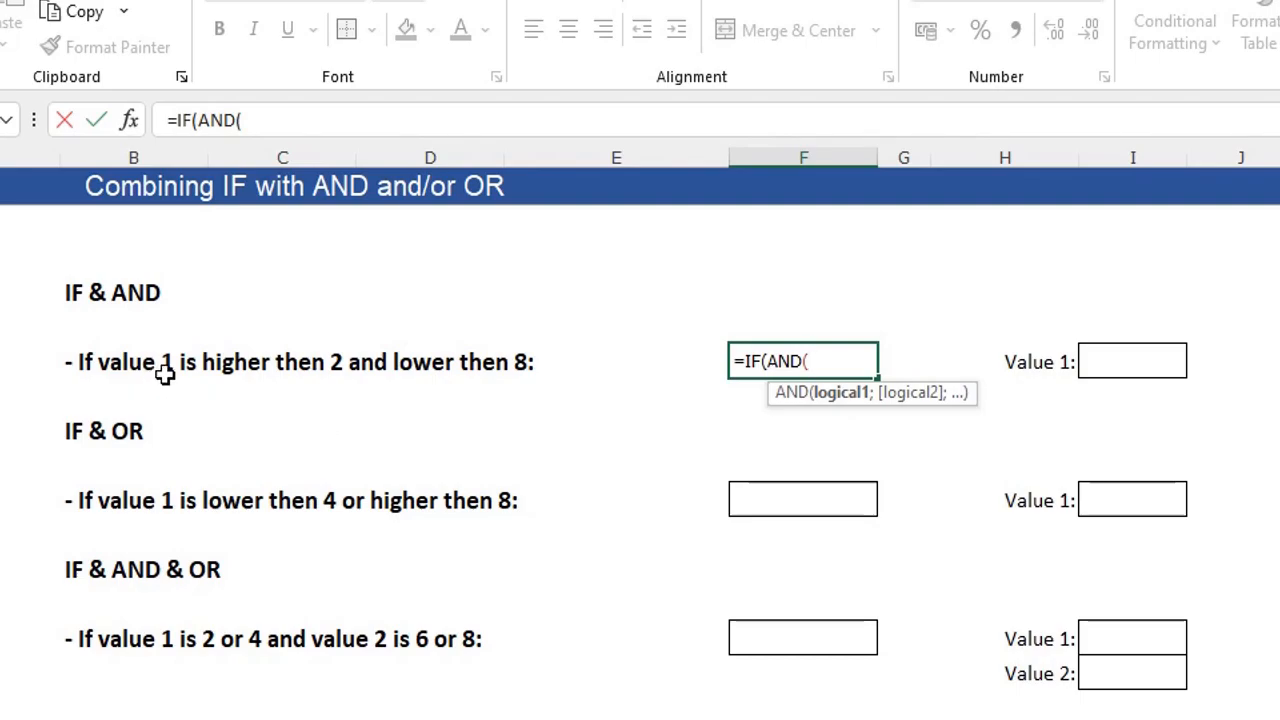
pyautogui.click(1142, 361)
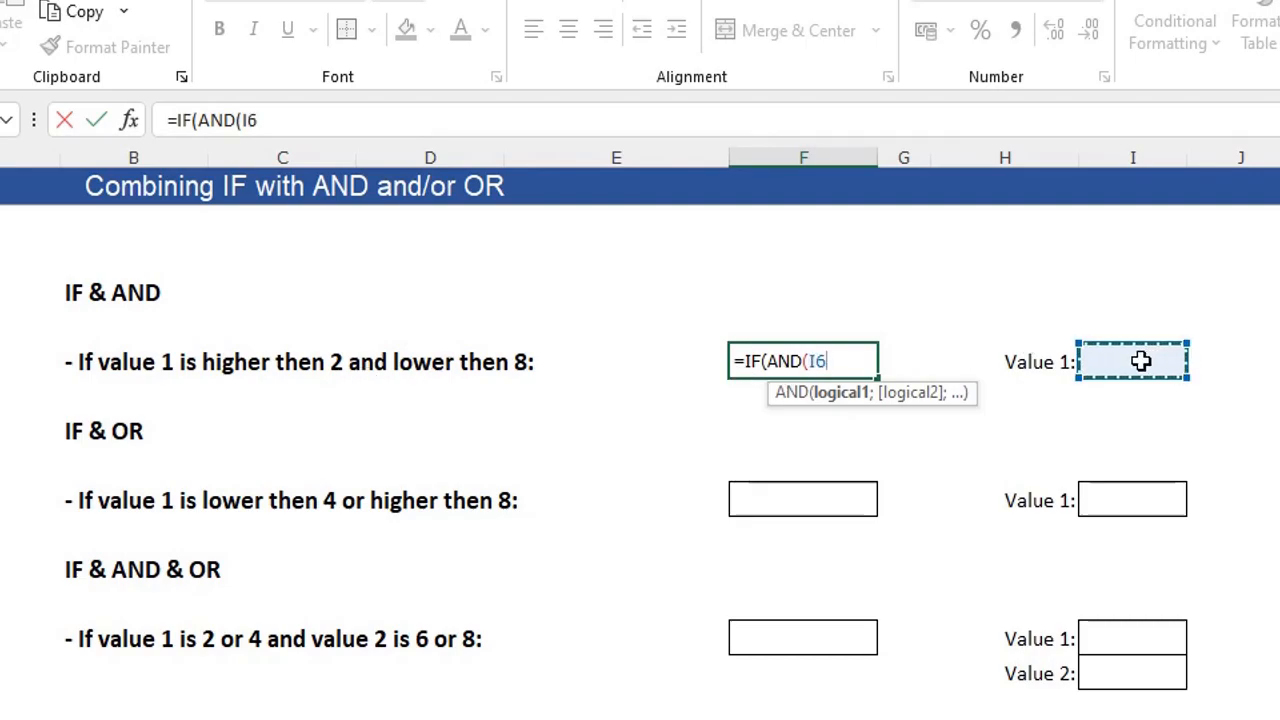
pyautogui.write('>')
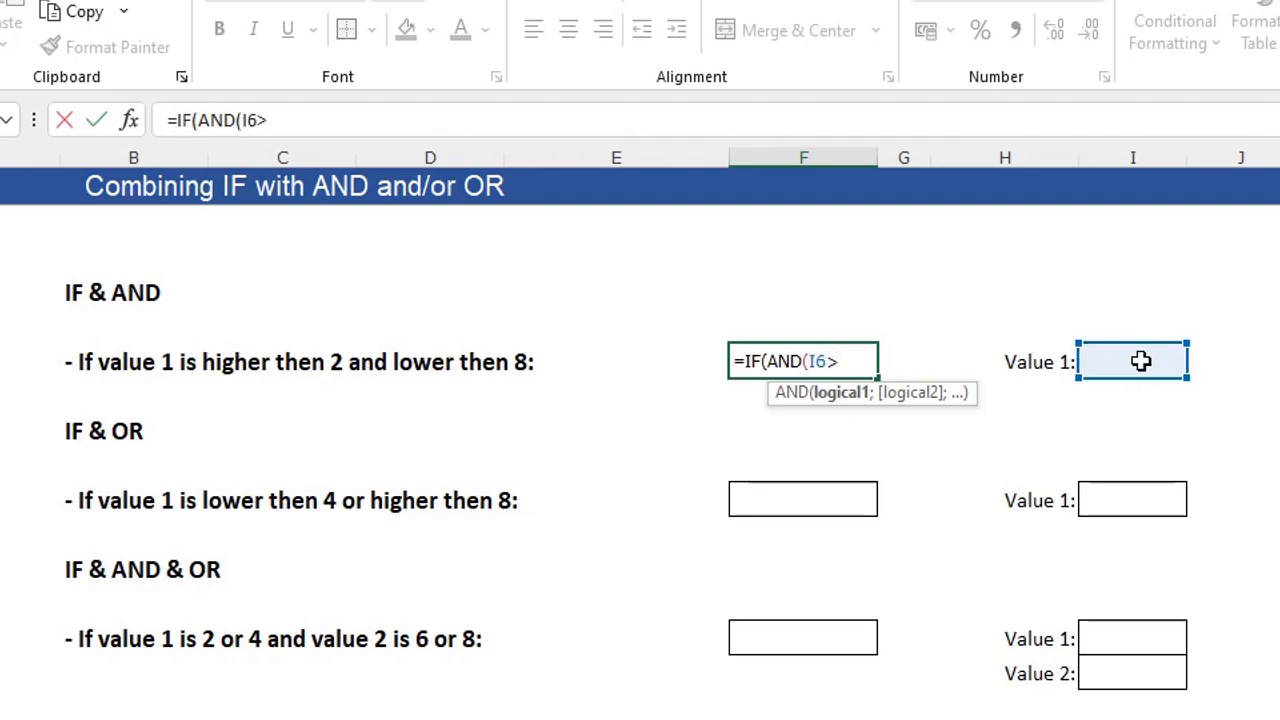
pyautogui.write('2;')
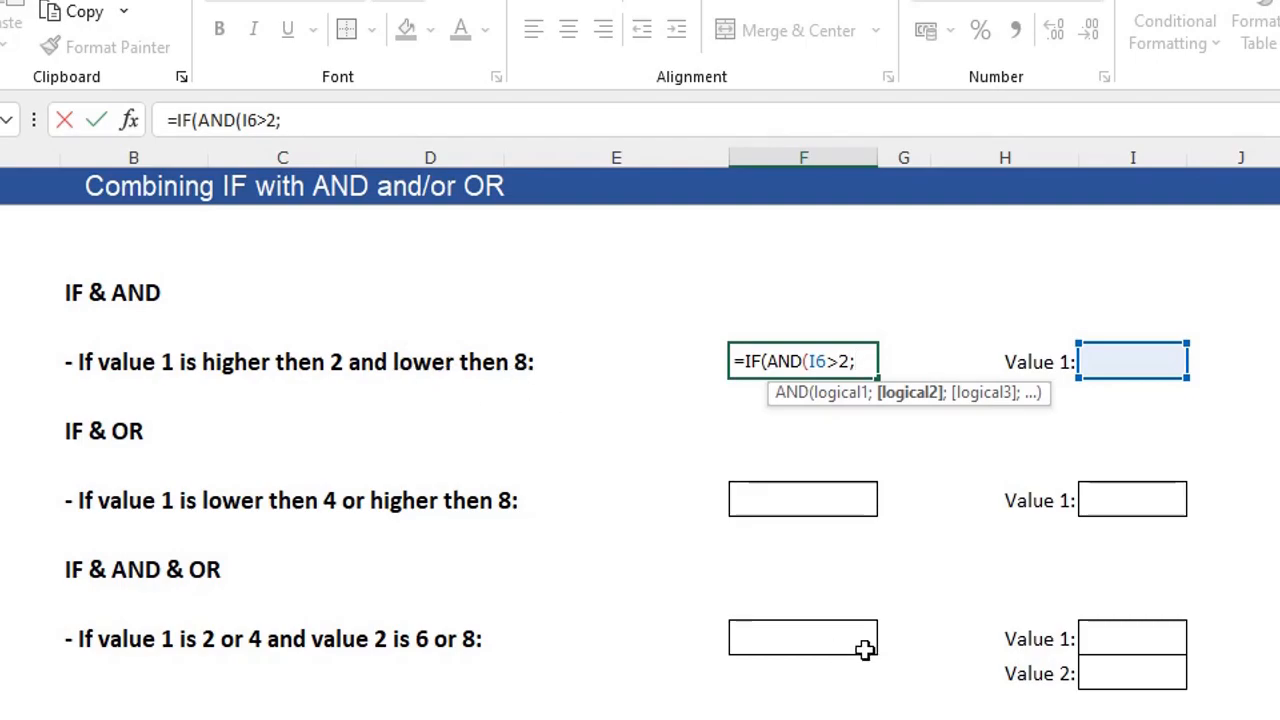
pyautogui.click(1119, 361)
pyautogui.write('<8')
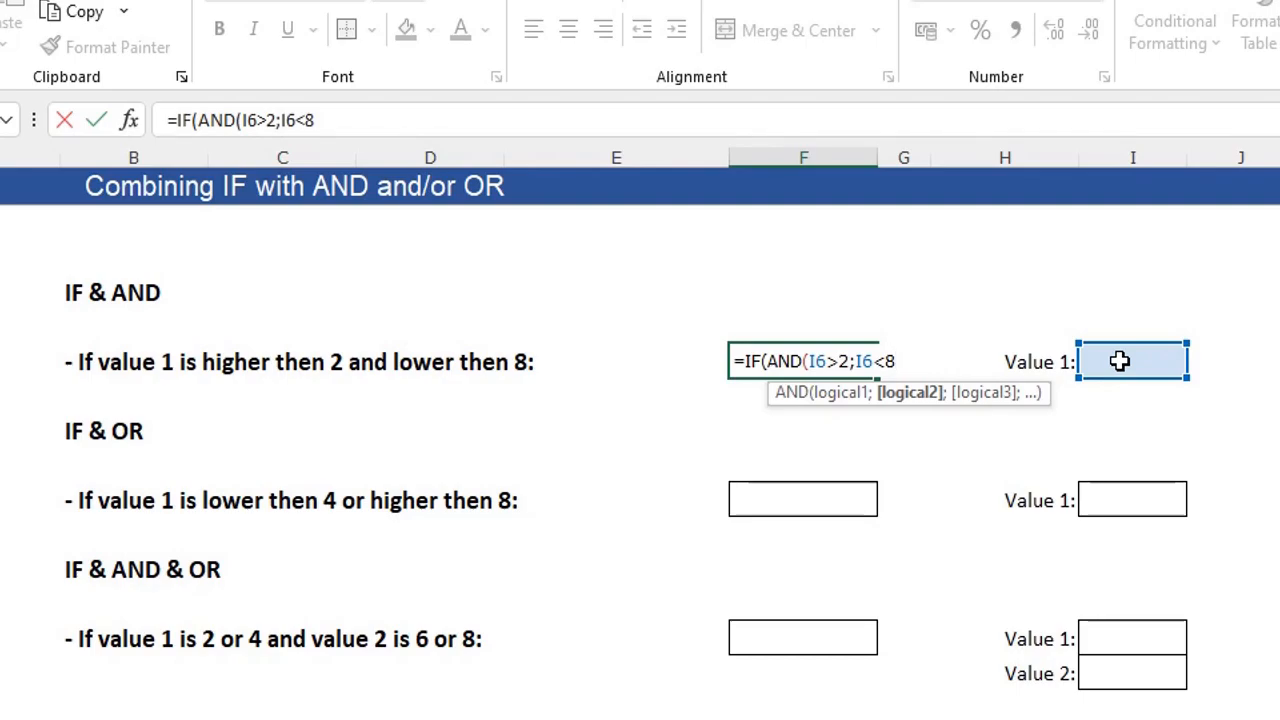
pyautogui.write(')')
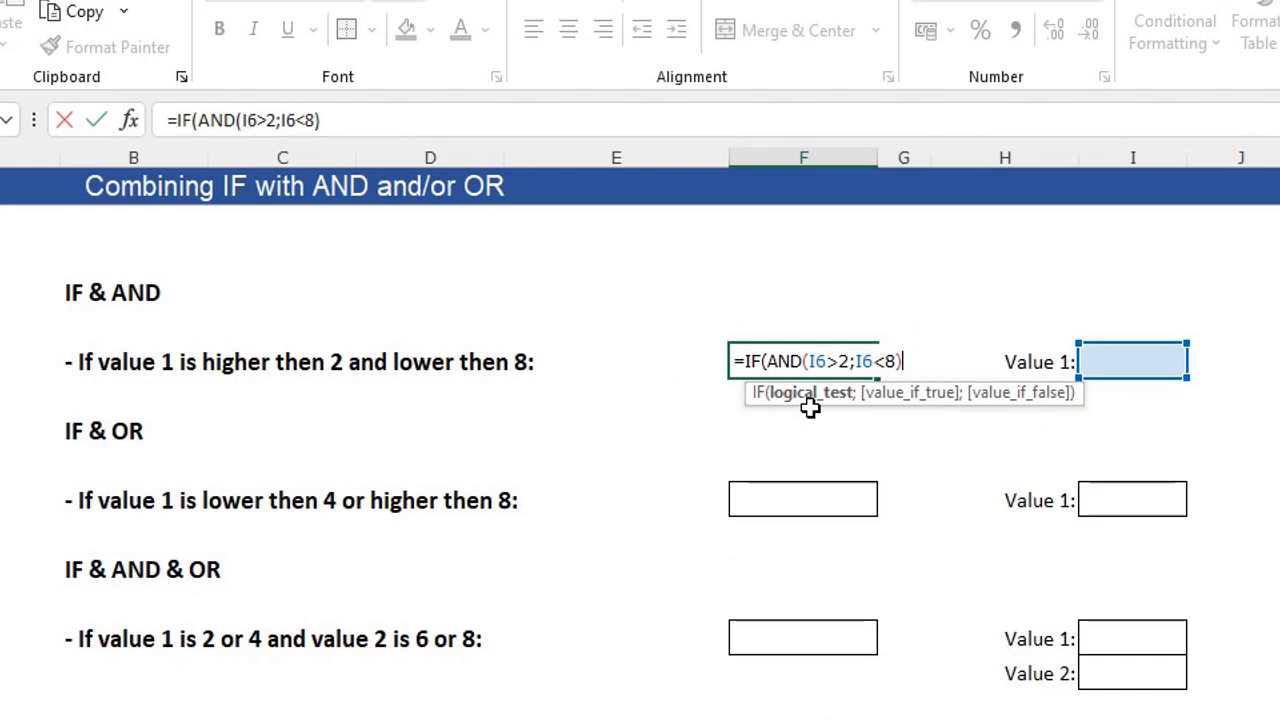
# - Complete the F6 formula to return "ok" when the condition is true and "not ok" when false, and review it
pyautogui.write(';')
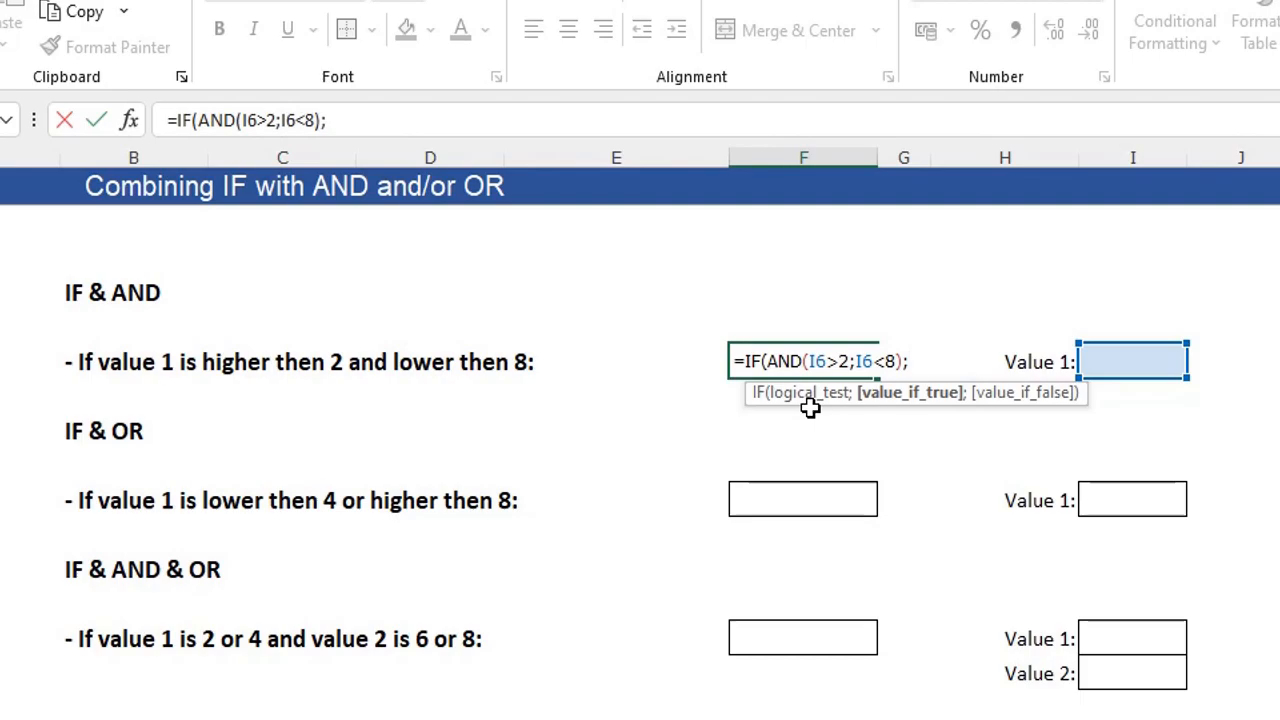
pyautogui.write('"ok')
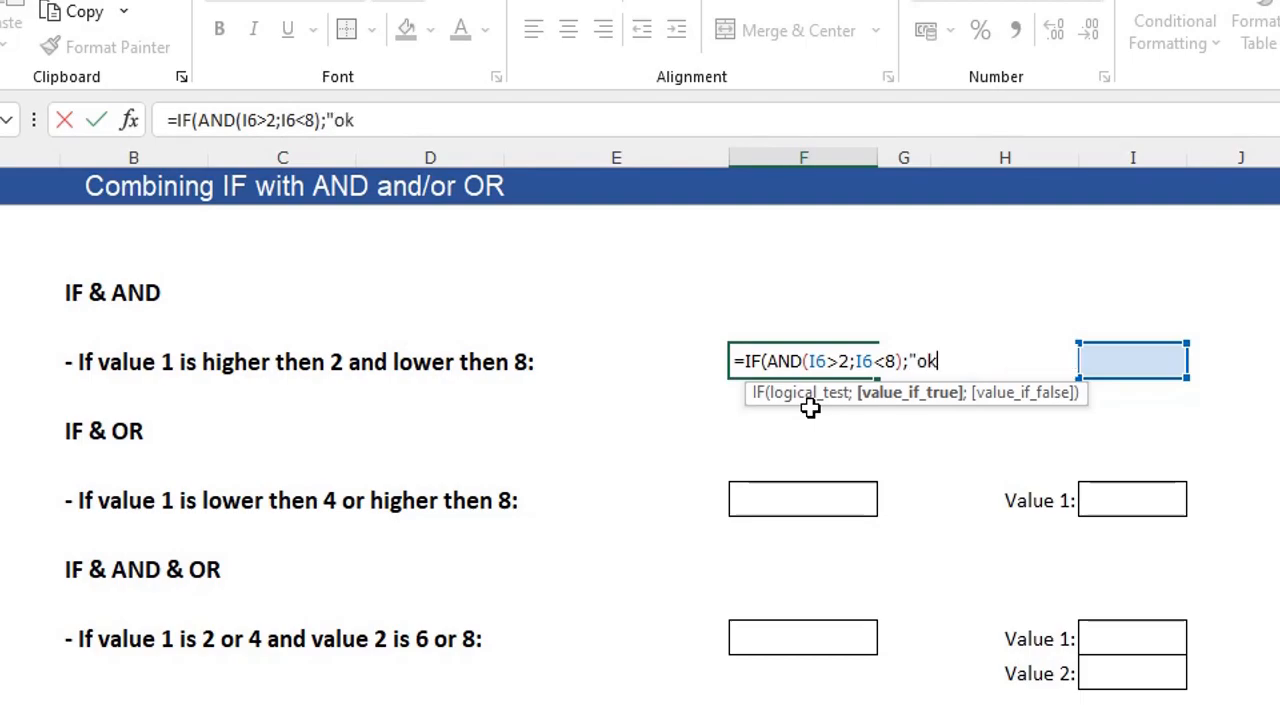
pyautogui.write('";')
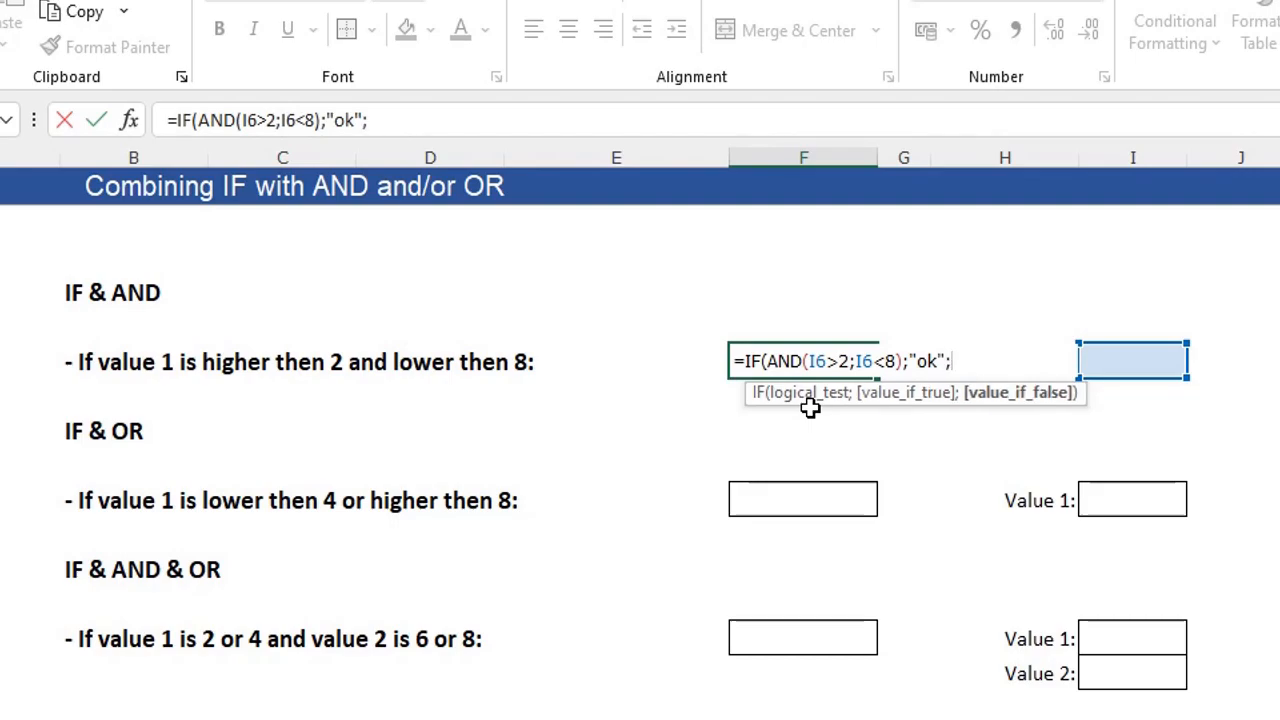
pyautogui.write('"not ok')
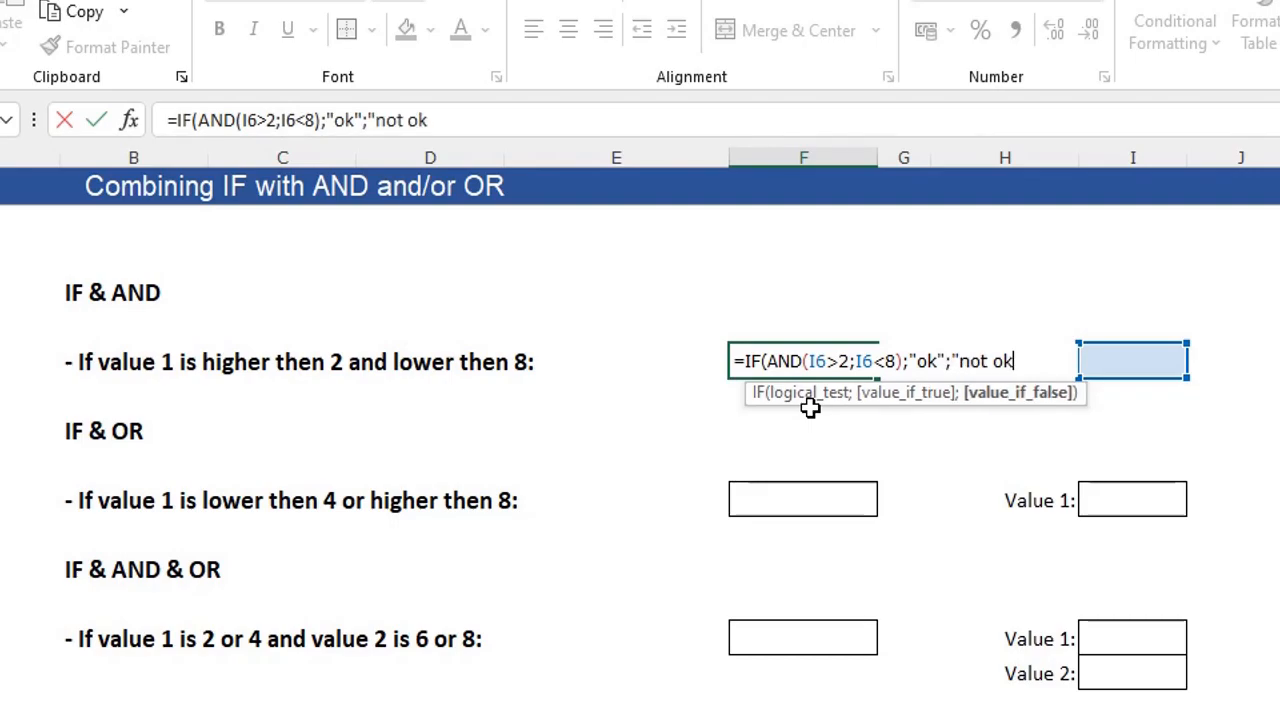
pyautogui.write('"')
pyautogui.write(')')
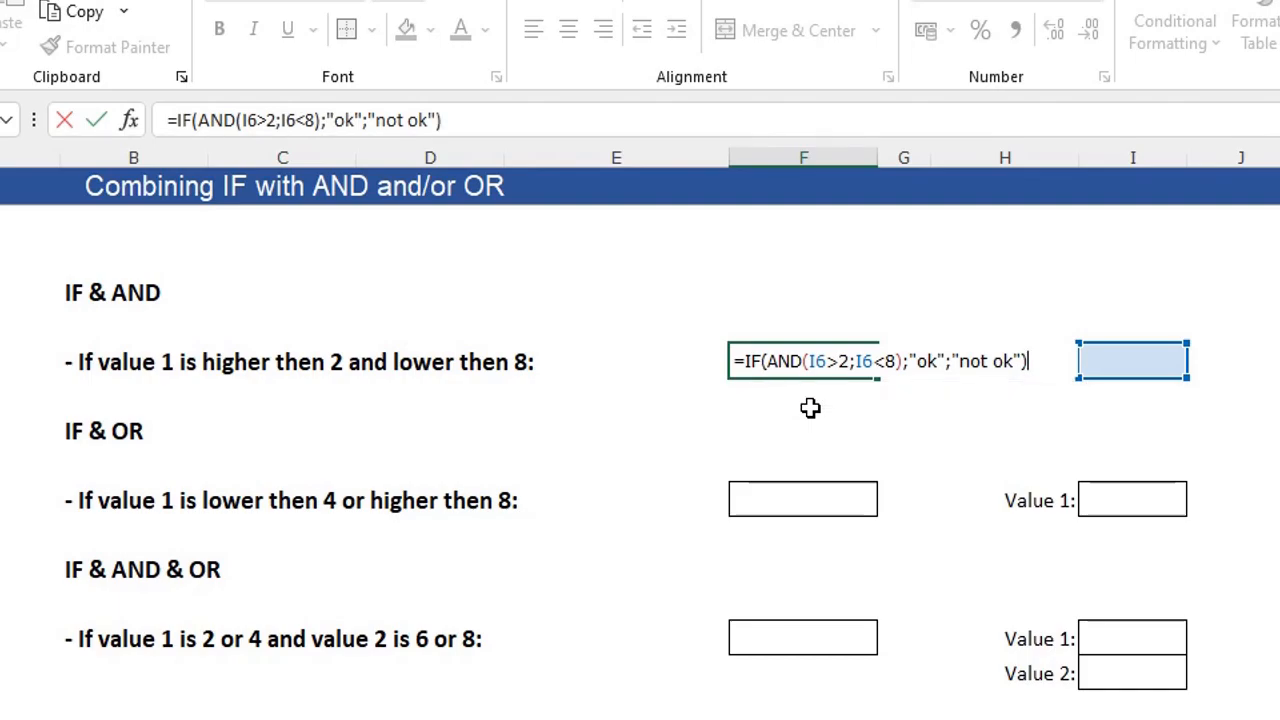
pyautogui.press('Return')
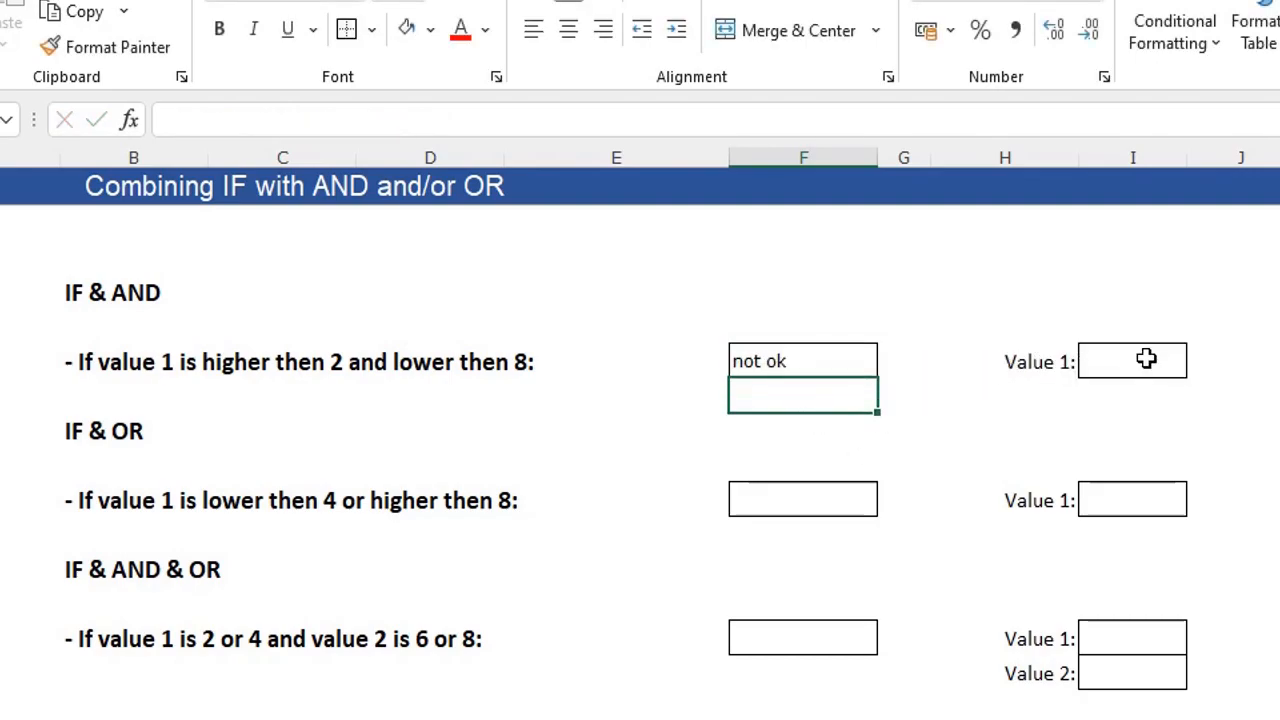
pyautogui.click(803, 362)
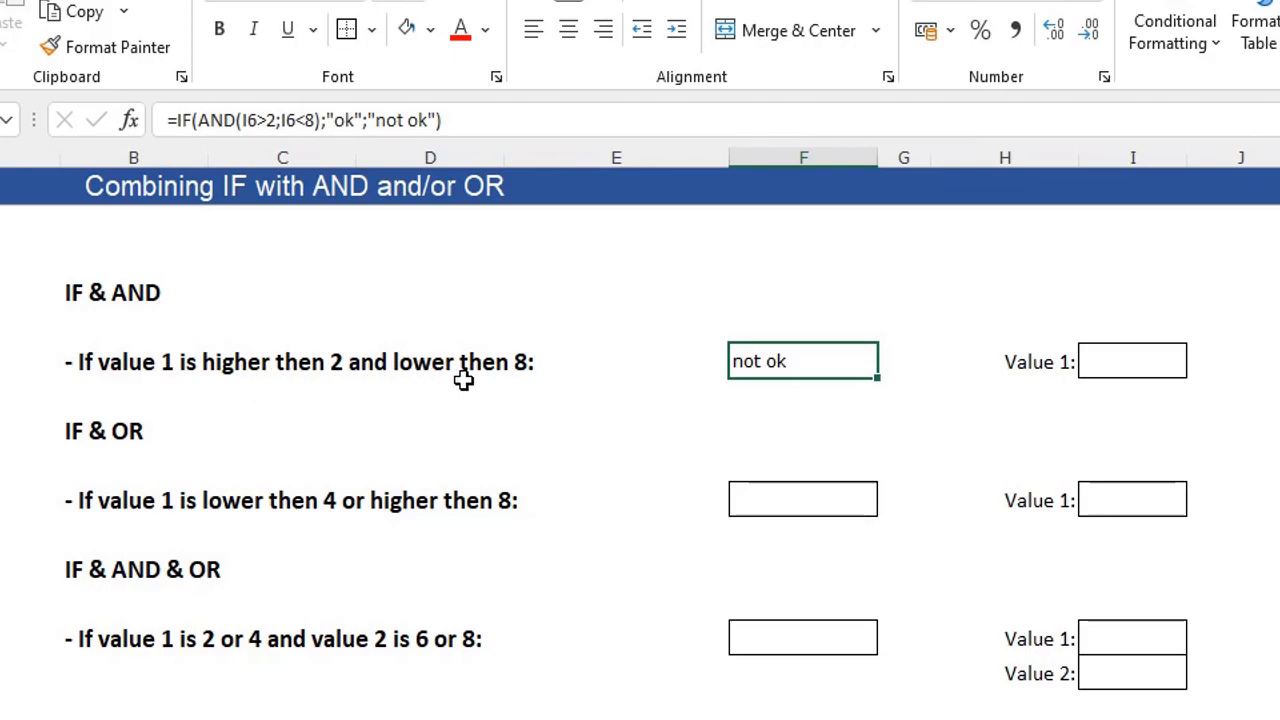
# - Test the IF & AND formula by entering 6, 2 and 3 in turn as Value 1 in cell I6
pyautogui.click(1128, 362)
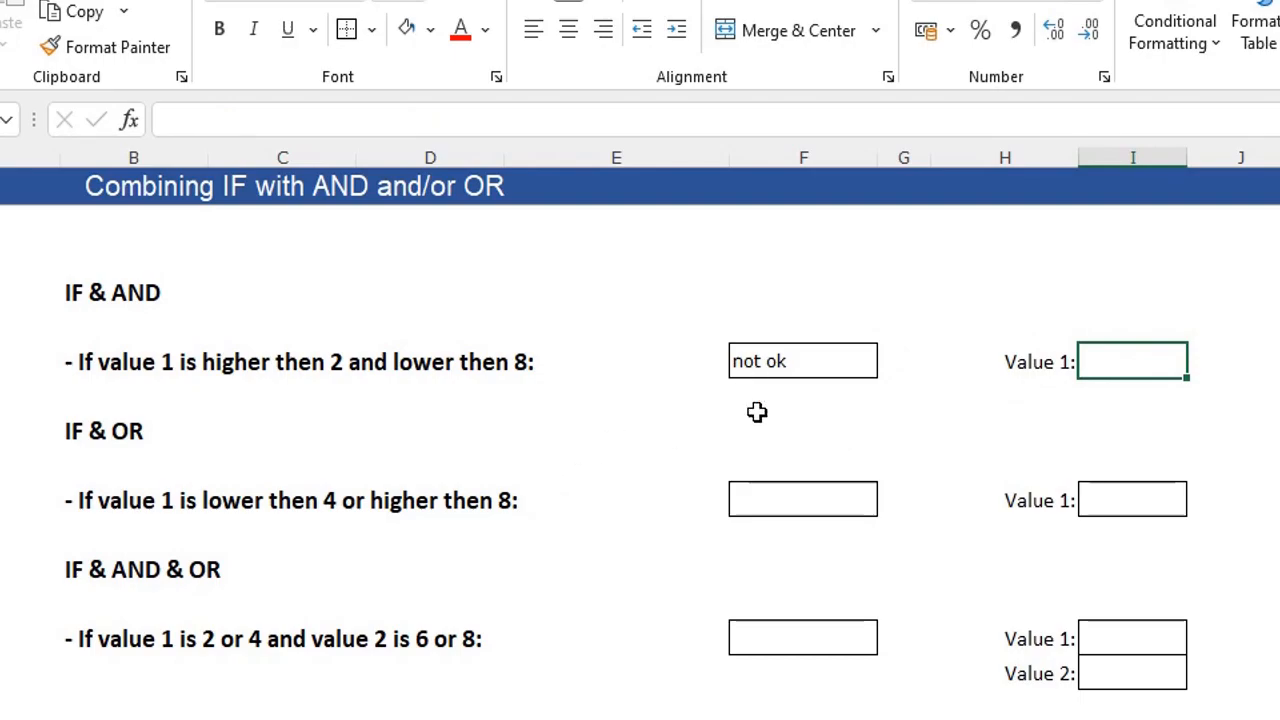
pyautogui.write('6')
pyautogui.press('Return')
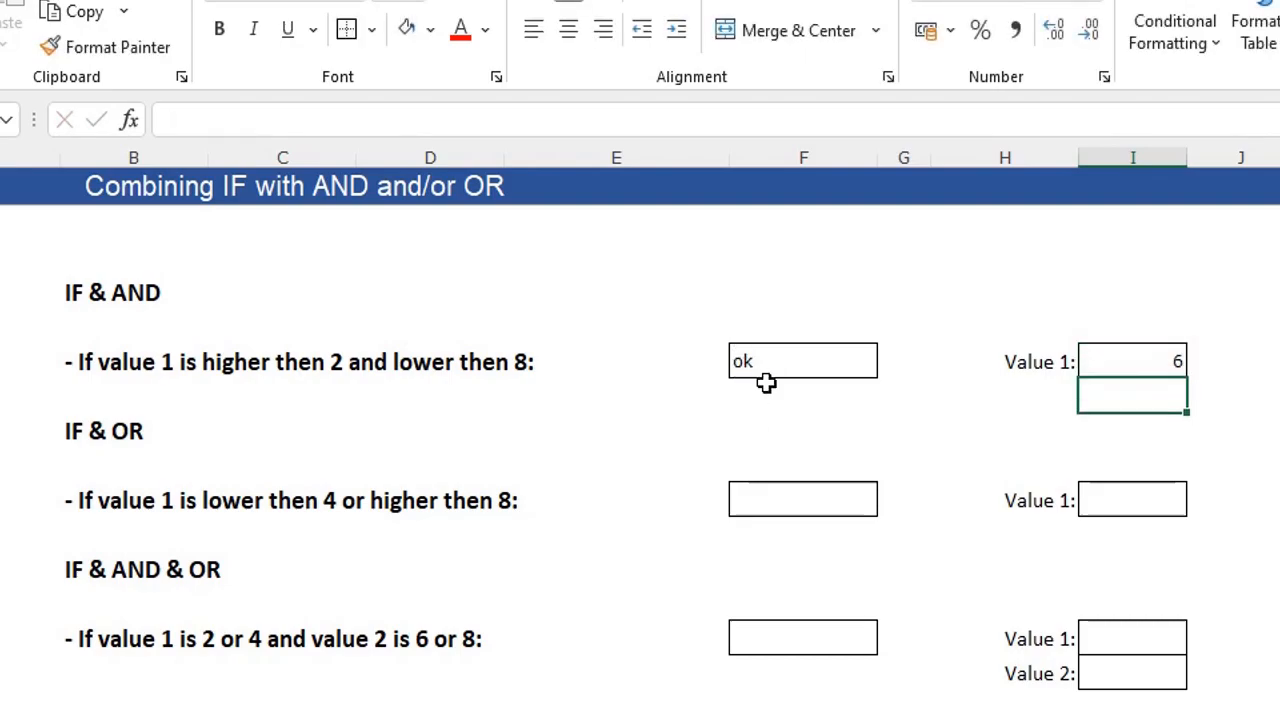
pyautogui.press('Up')
pyautogui.write('2')
pyautogui.press('Return')
pyautogui.press('Up')
pyautogui.write('3')
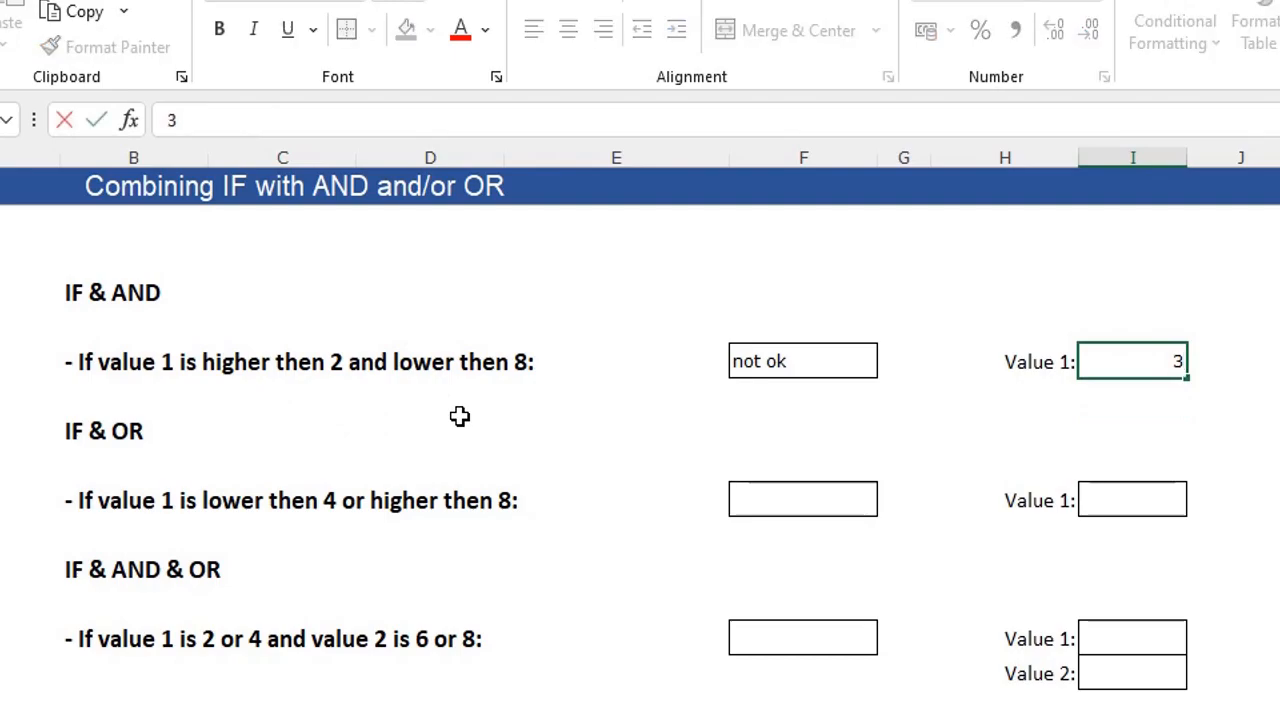
pyautogui.press('Return')
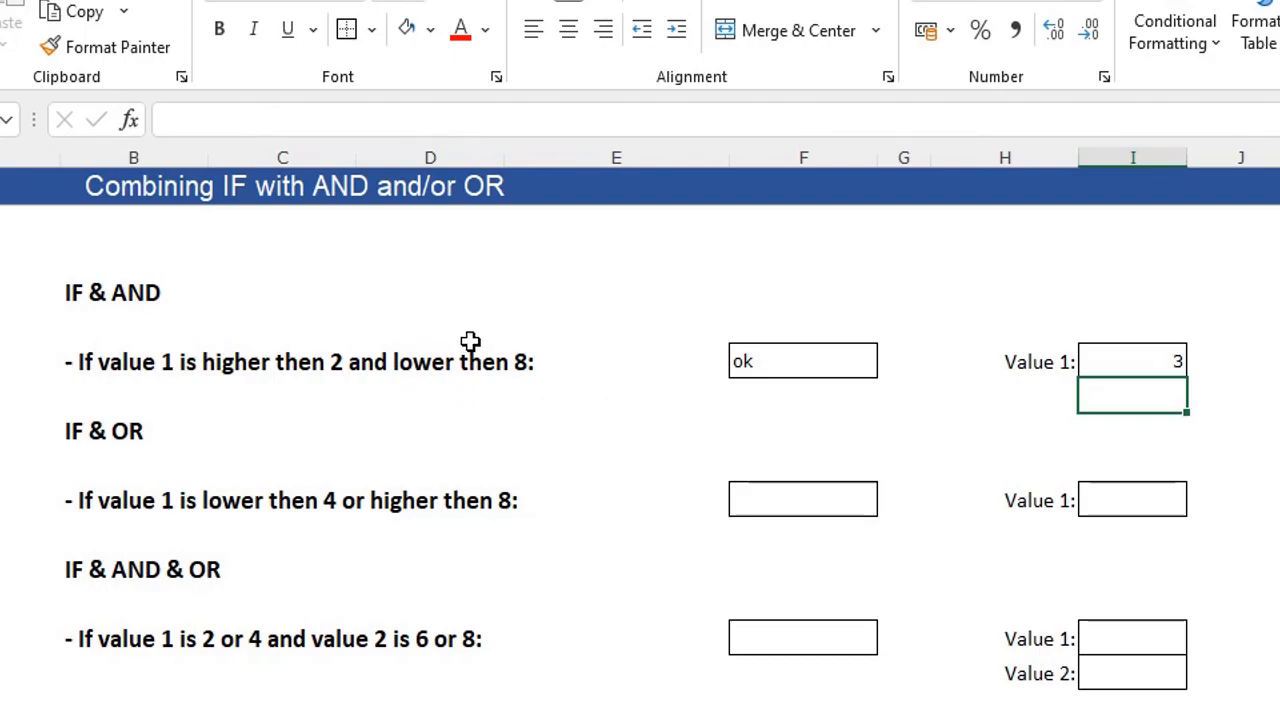
# - Set Value 1 in cell I6 to 9 and check the formula in cell F6
pyautogui.click(1118, 364)
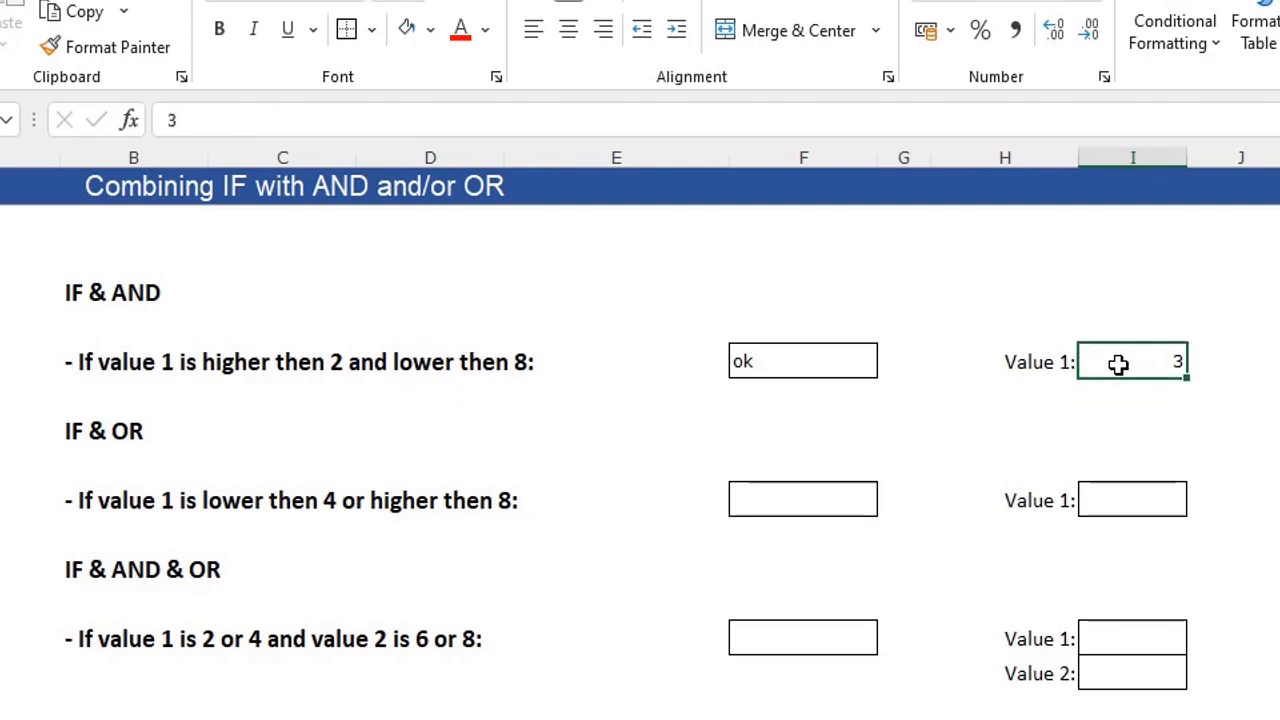
pyautogui.write('9')
pyautogui.press('Return')
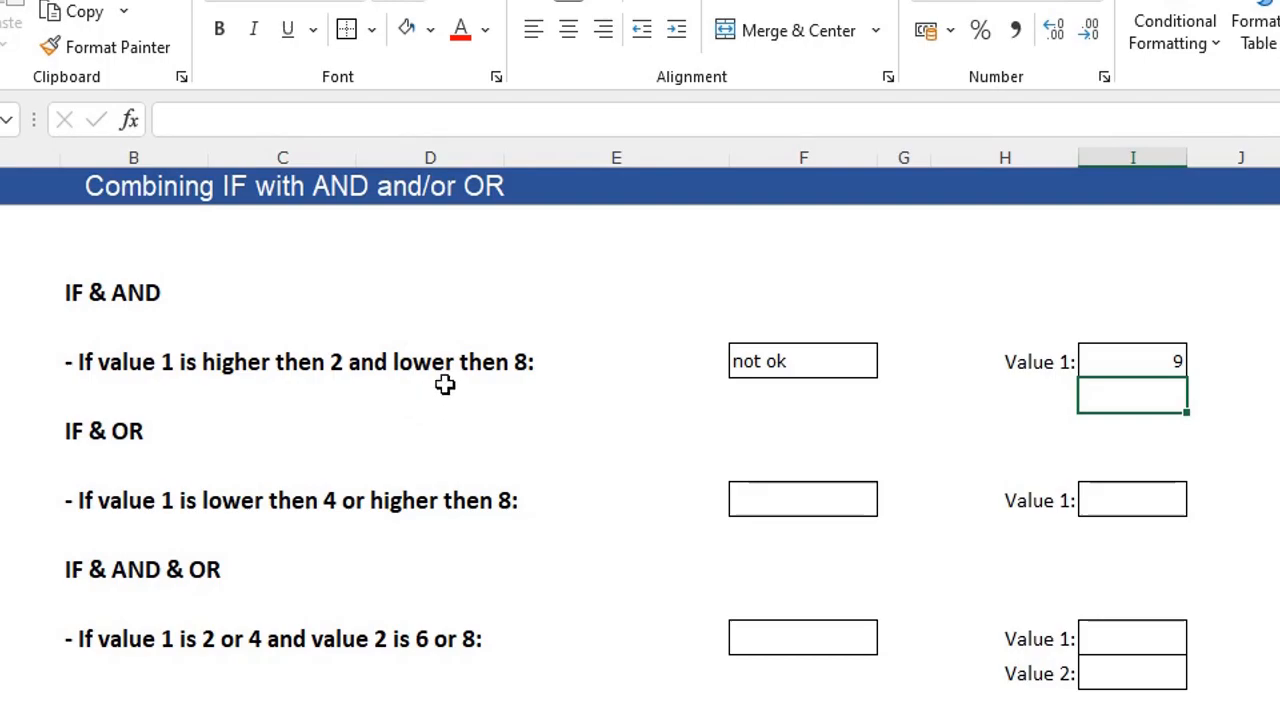
pyautogui.click(785, 361)
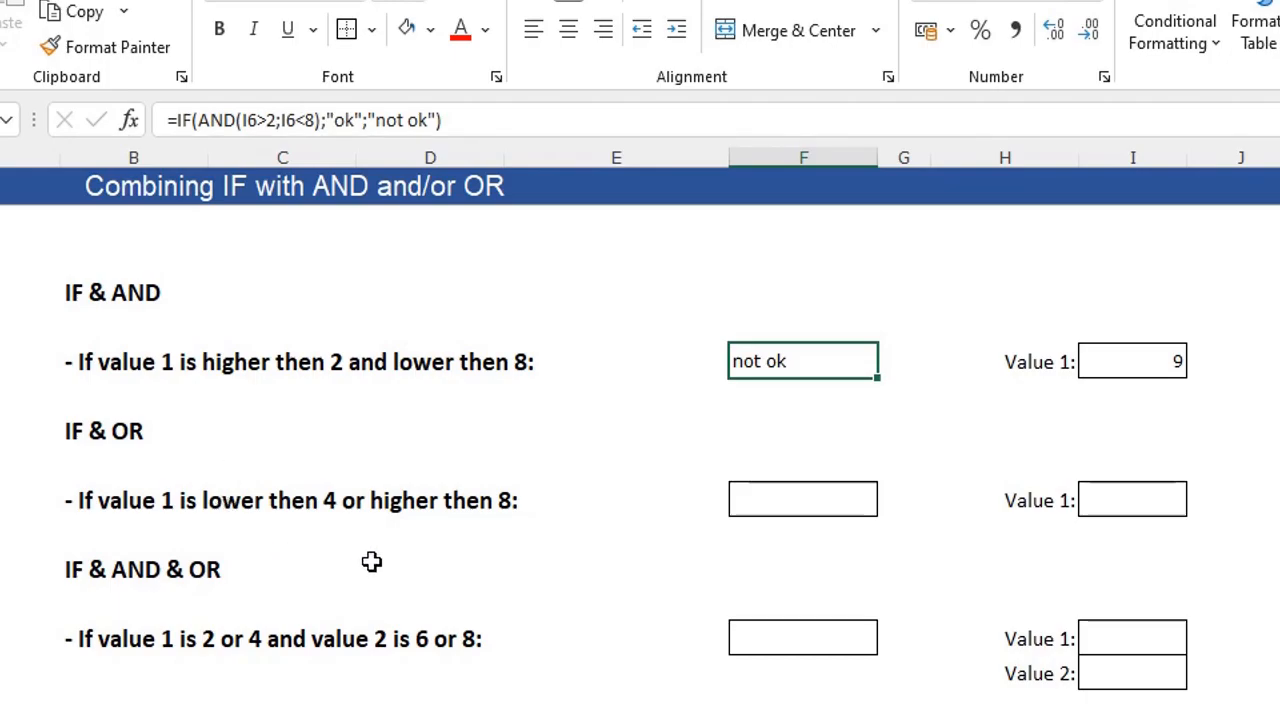
# - Start an IF formula in cell F10 with the condition OR(I10<4;I10>8) as its logical test
pyautogui.click(814, 496)
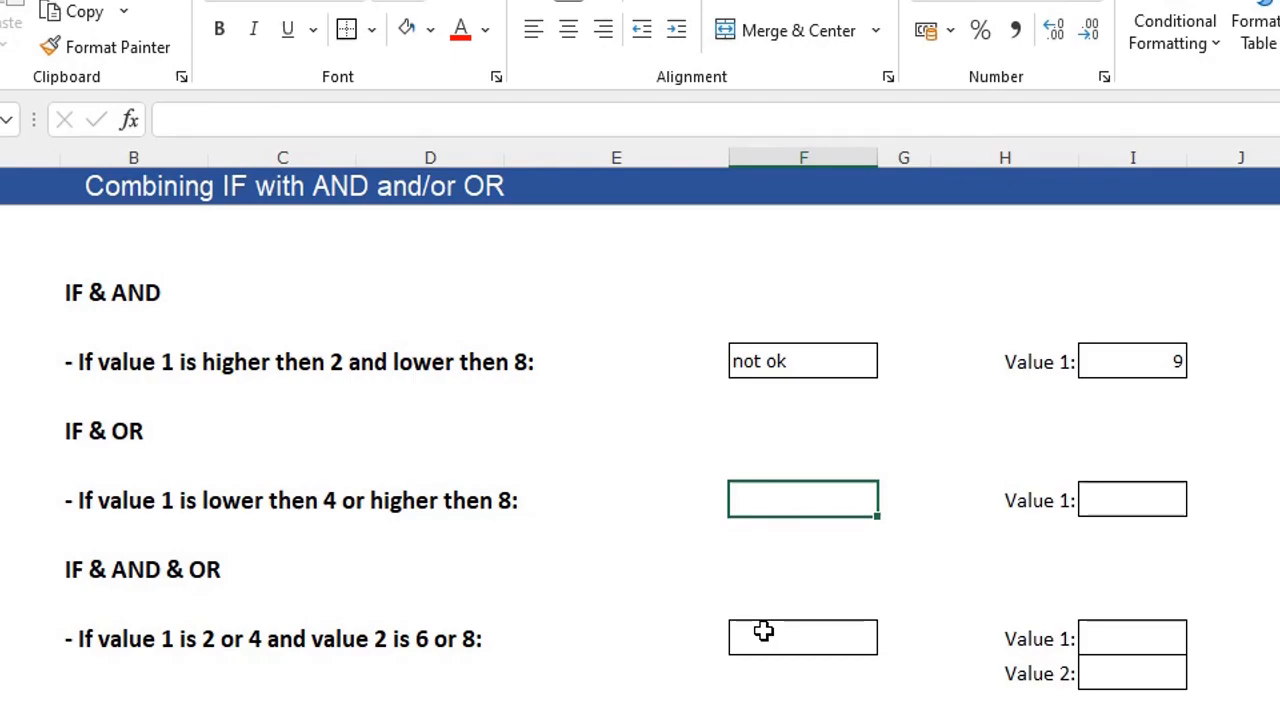
pyautogui.write('=')
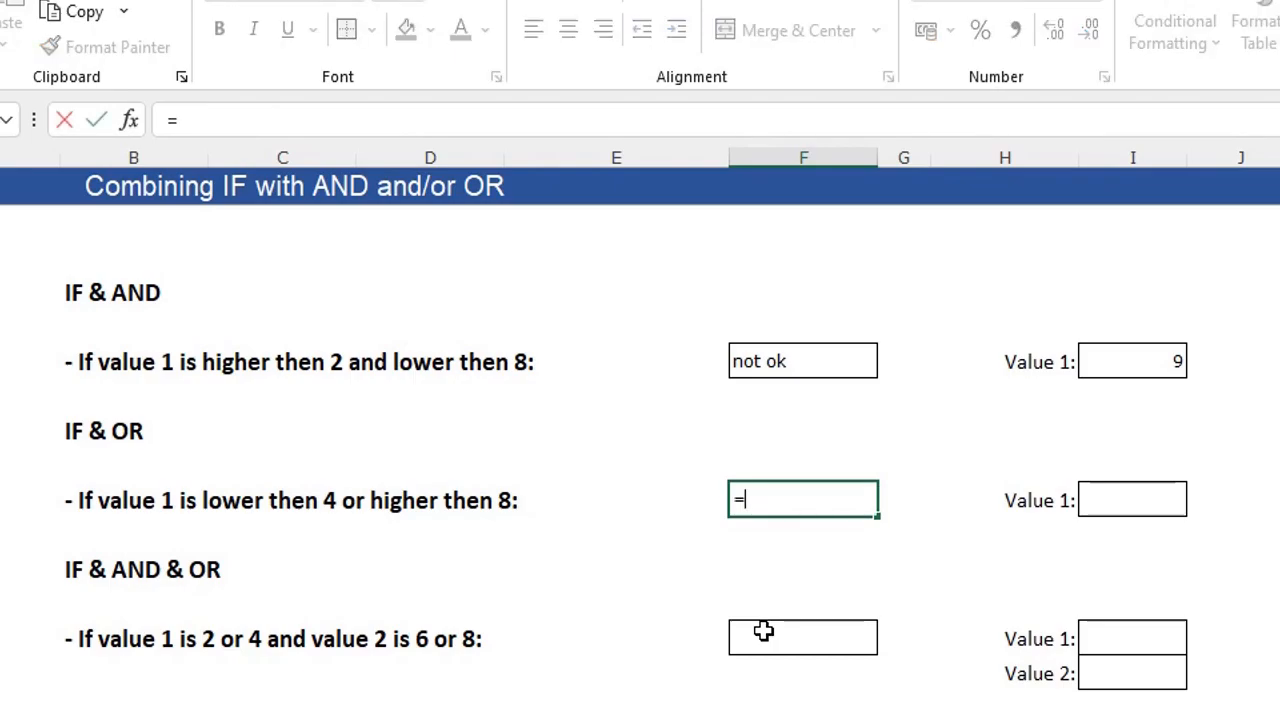
pyautogui.write('IF')
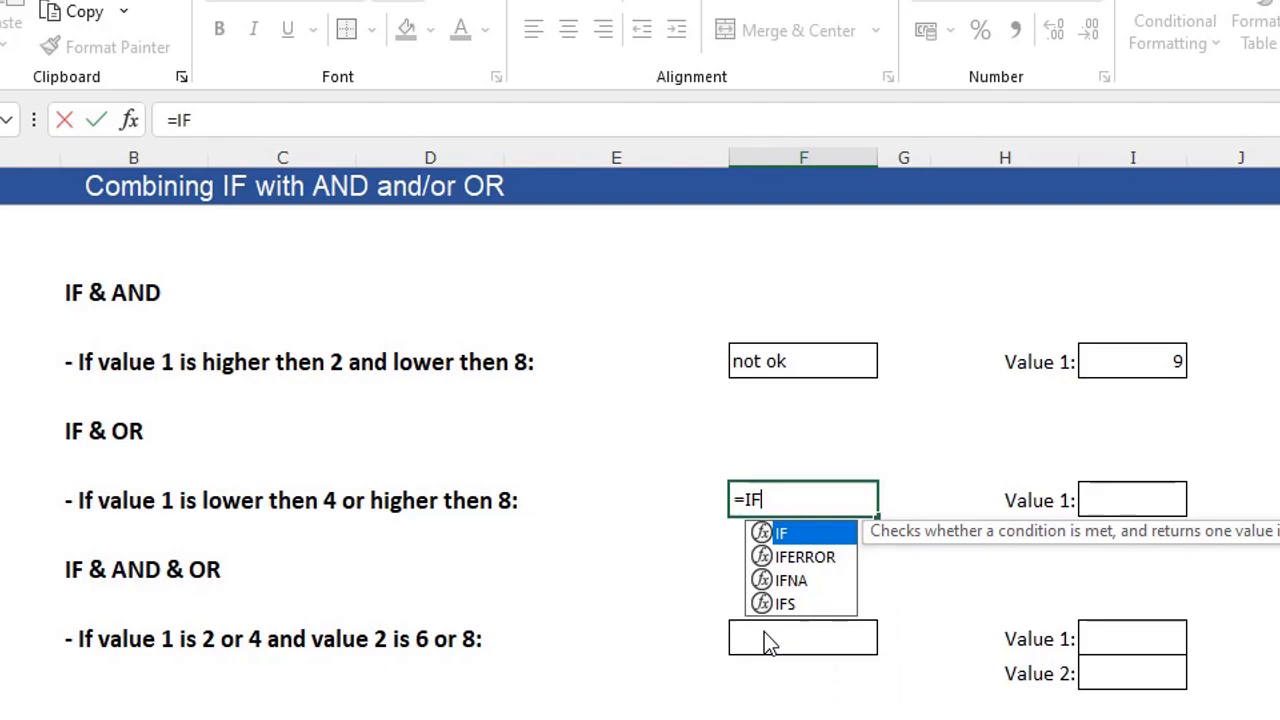
pyautogui.write('(')
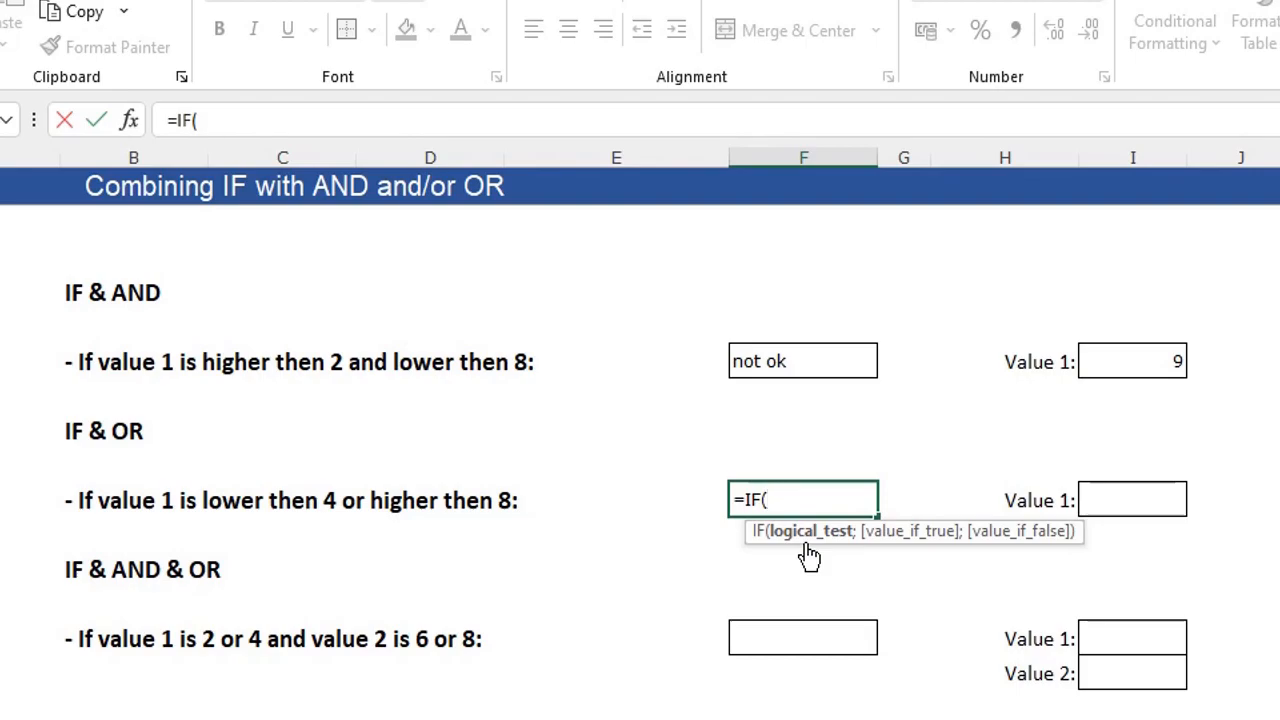
pyautogui.write('OR')
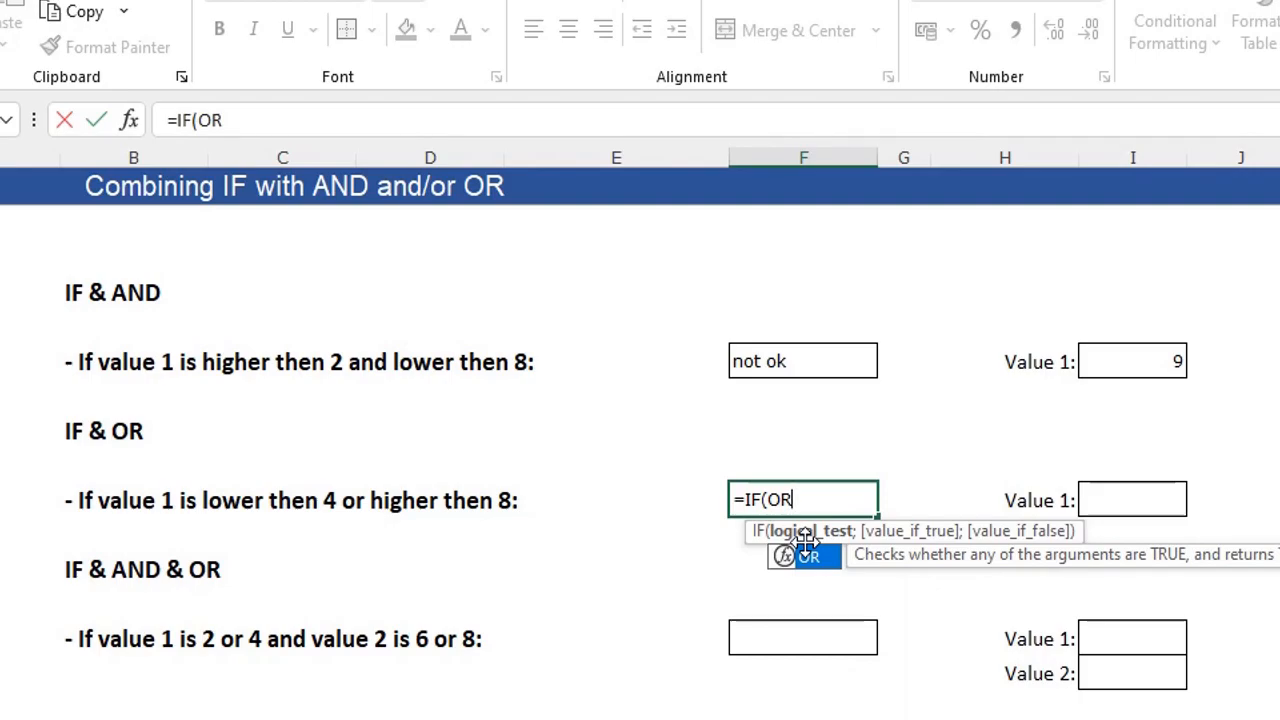
pyautogui.write('(')
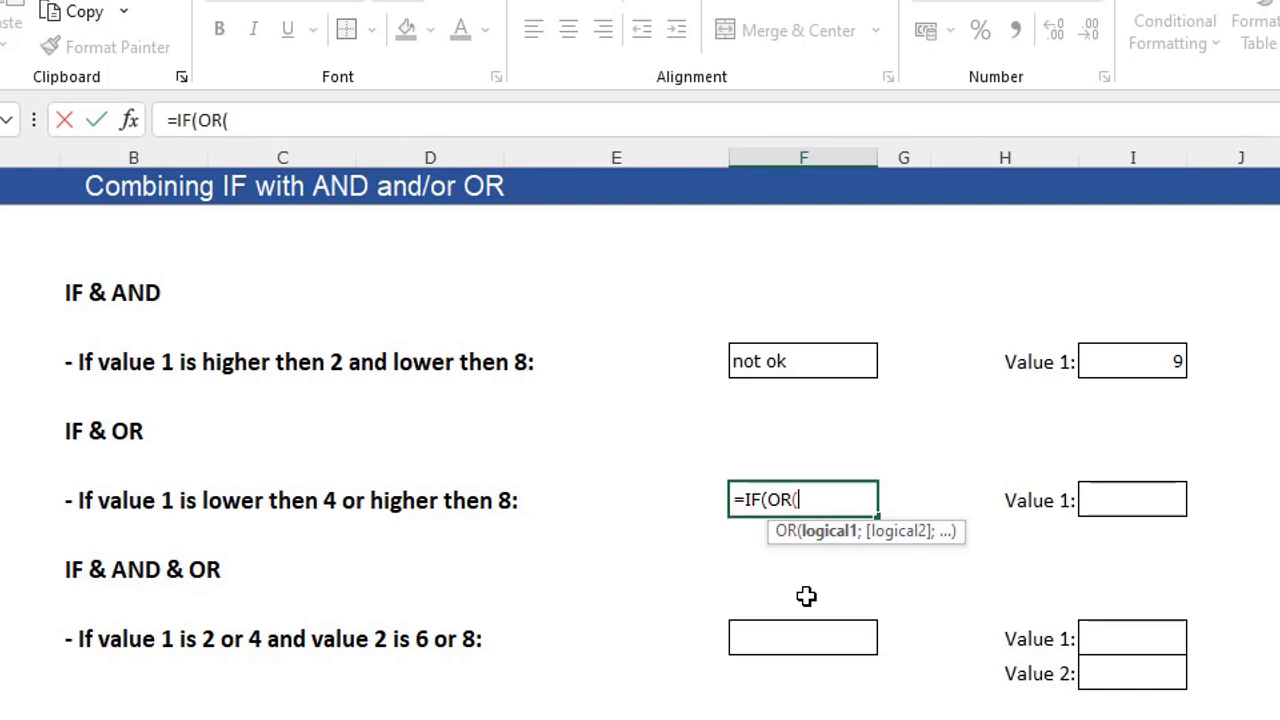
pyautogui.click(1107, 497)
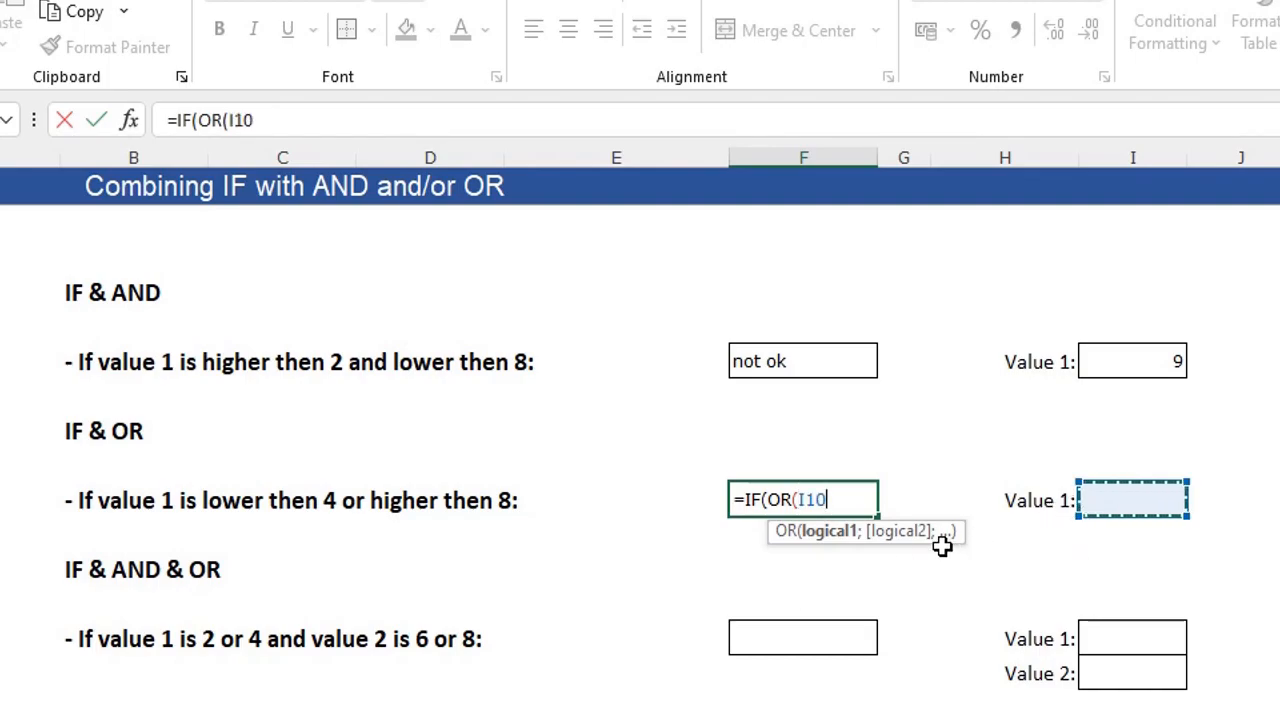
pyautogui.write('<4')
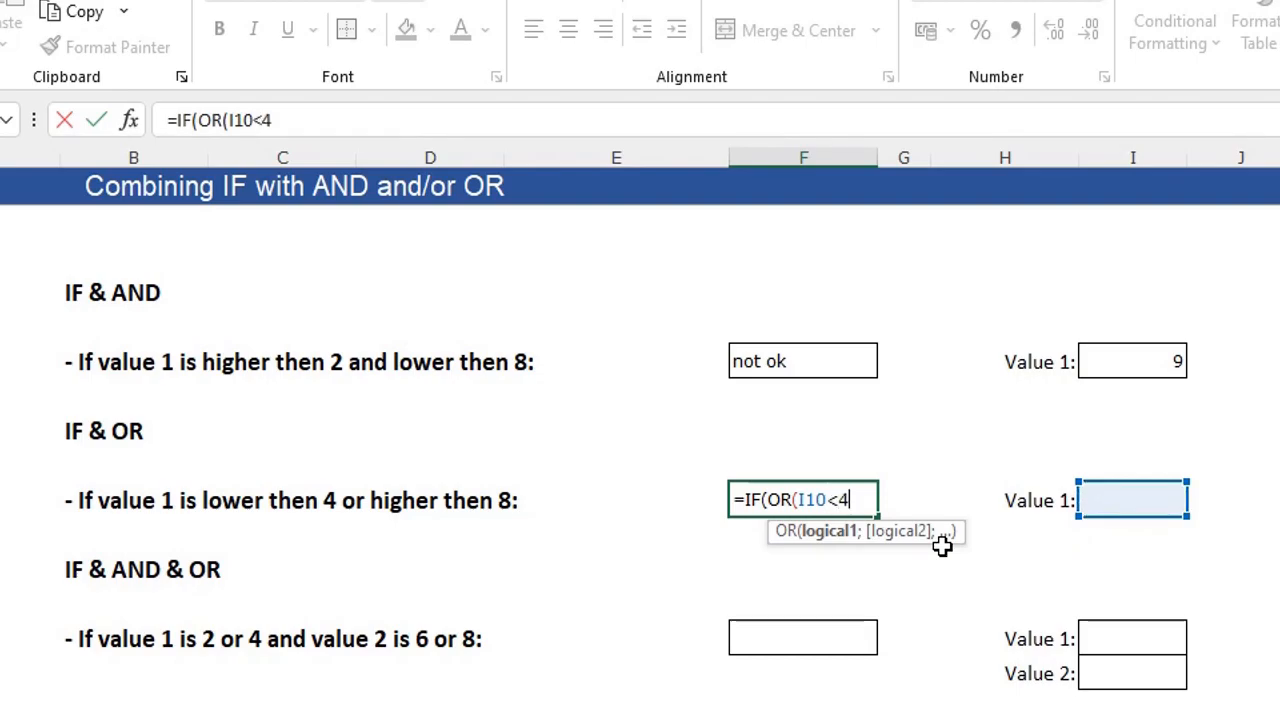
pyautogui.write(';')
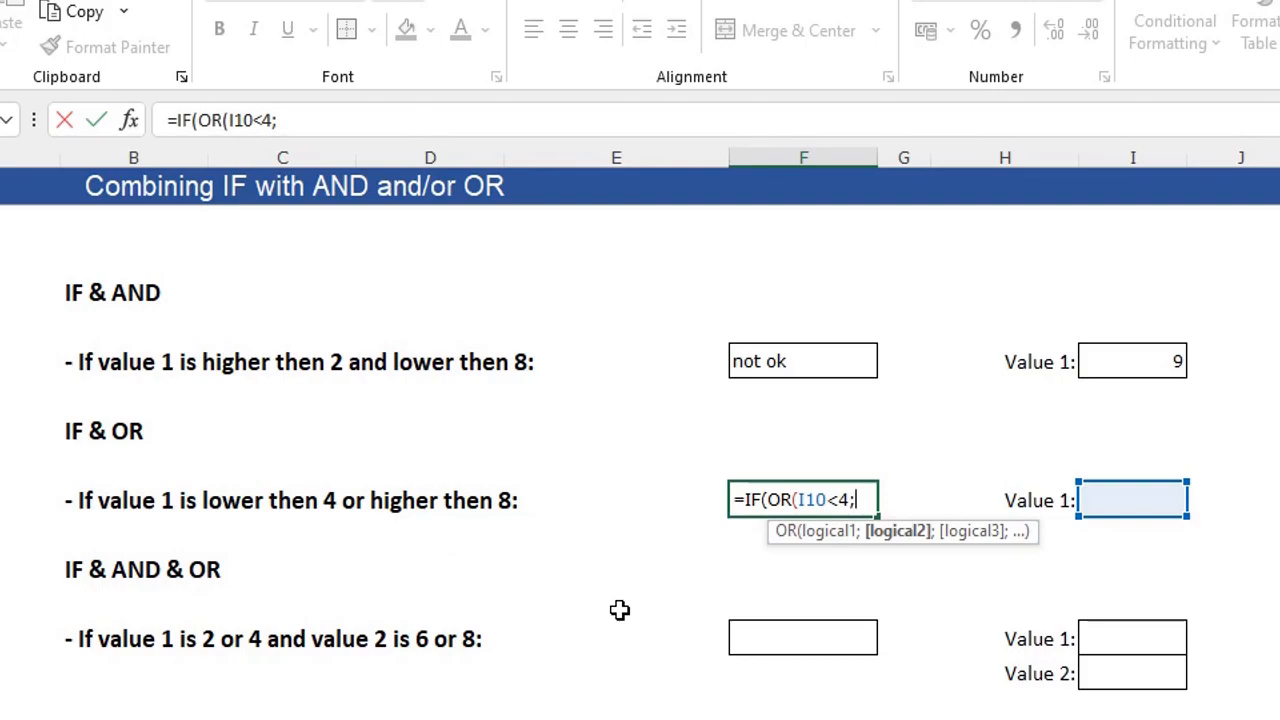
pyautogui.click(1127, 500)
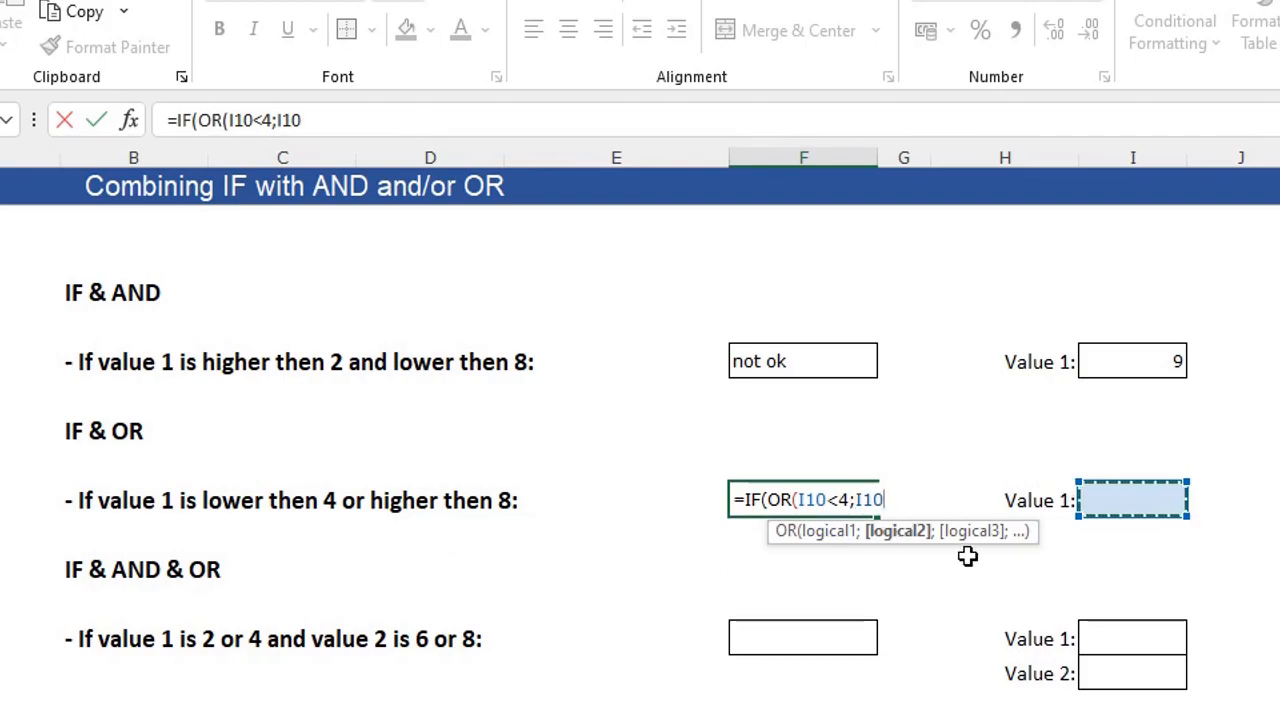
pyautogui.write('>8)')
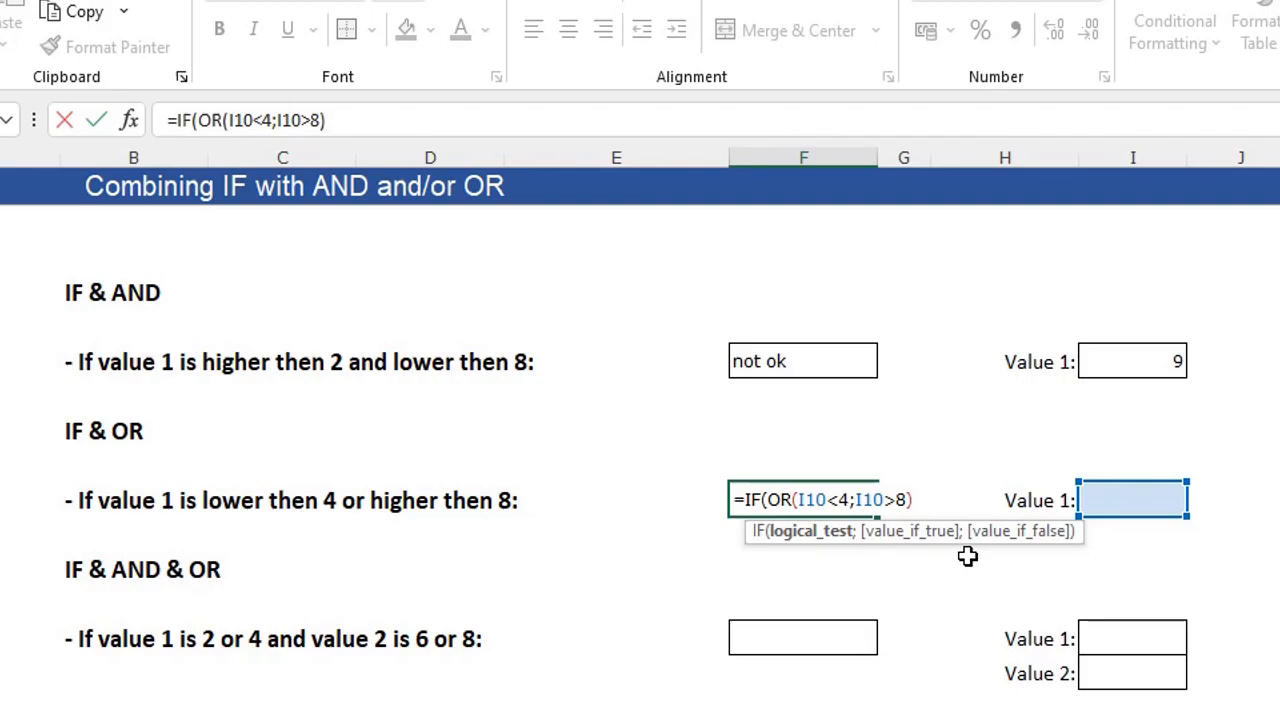
# - Complete the F10 formula to return "ok" when the OR condition is true and "not ok" when false
pyautogui.write(';')
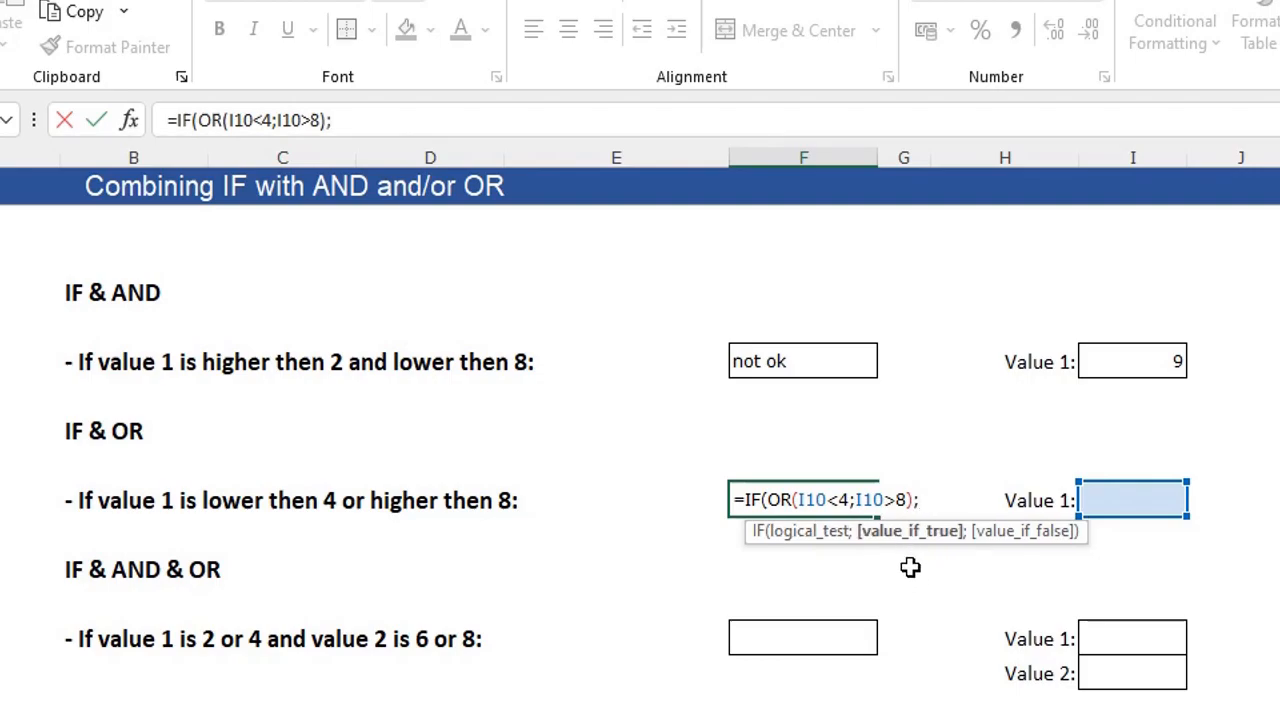
pyautogui.write('"ok"')
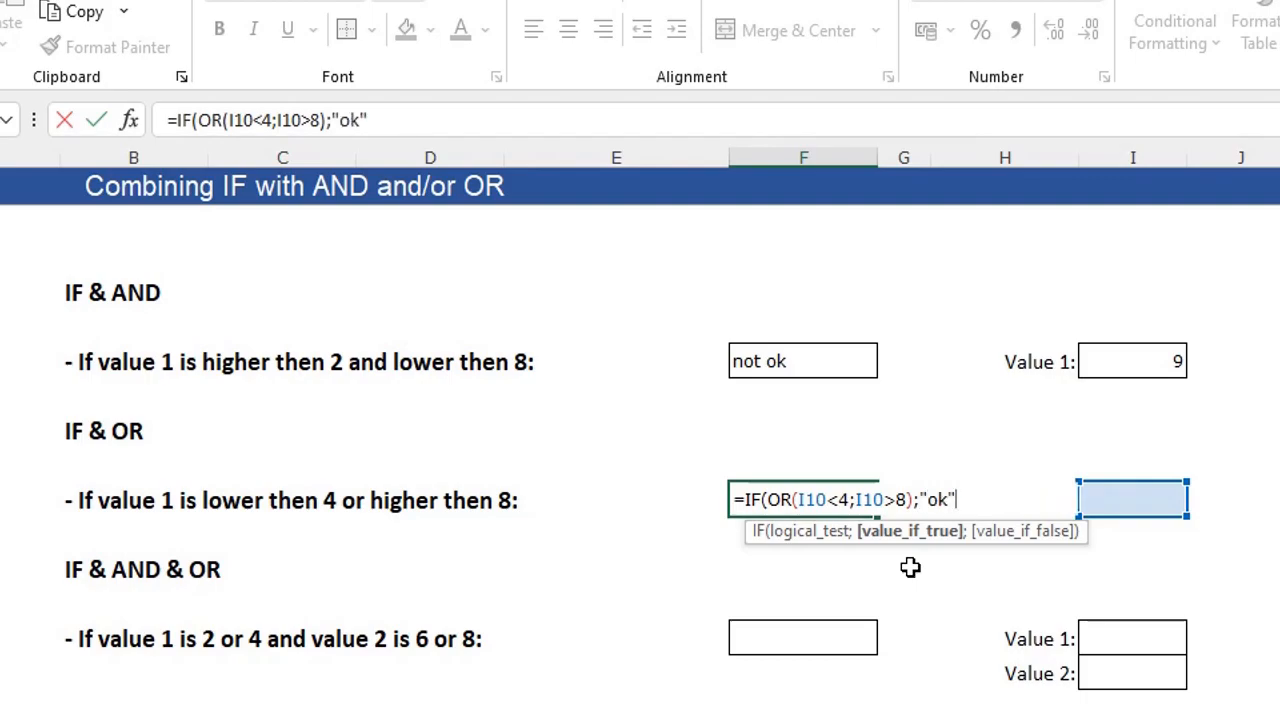
pyautogui.write(';')
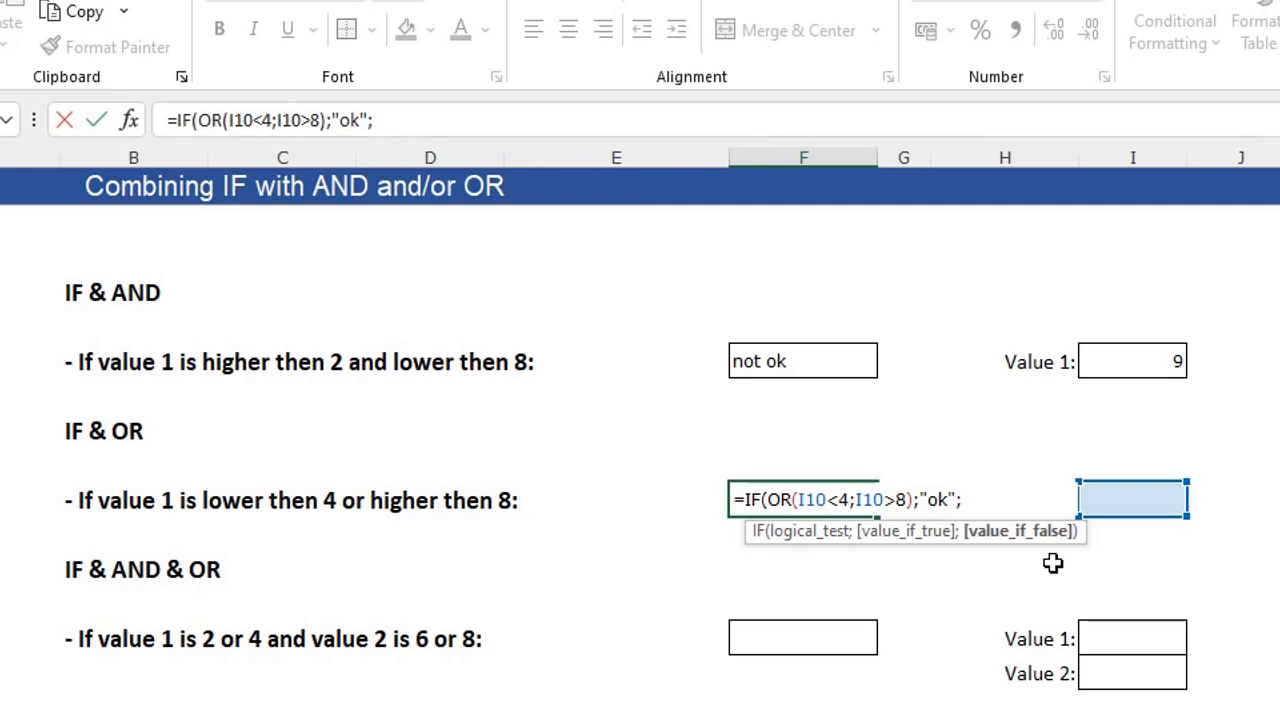
pyautogui.write('"not ok"')
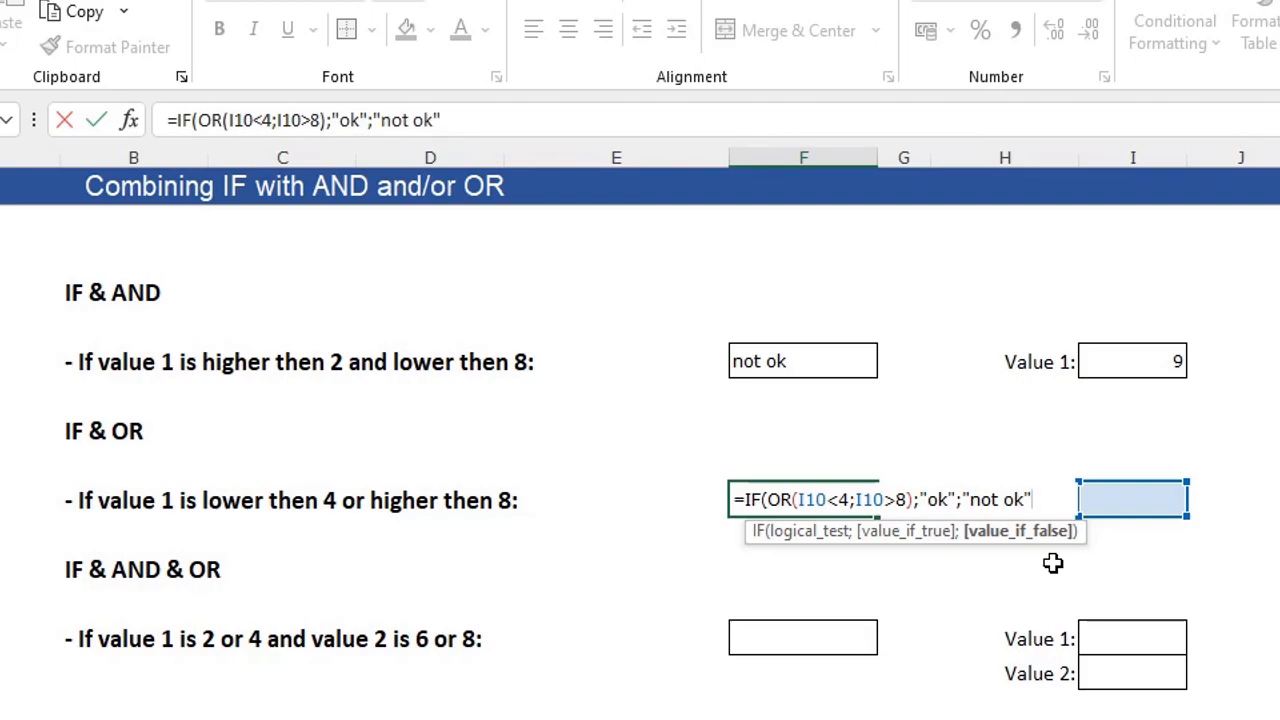
pyautogui.write(')')
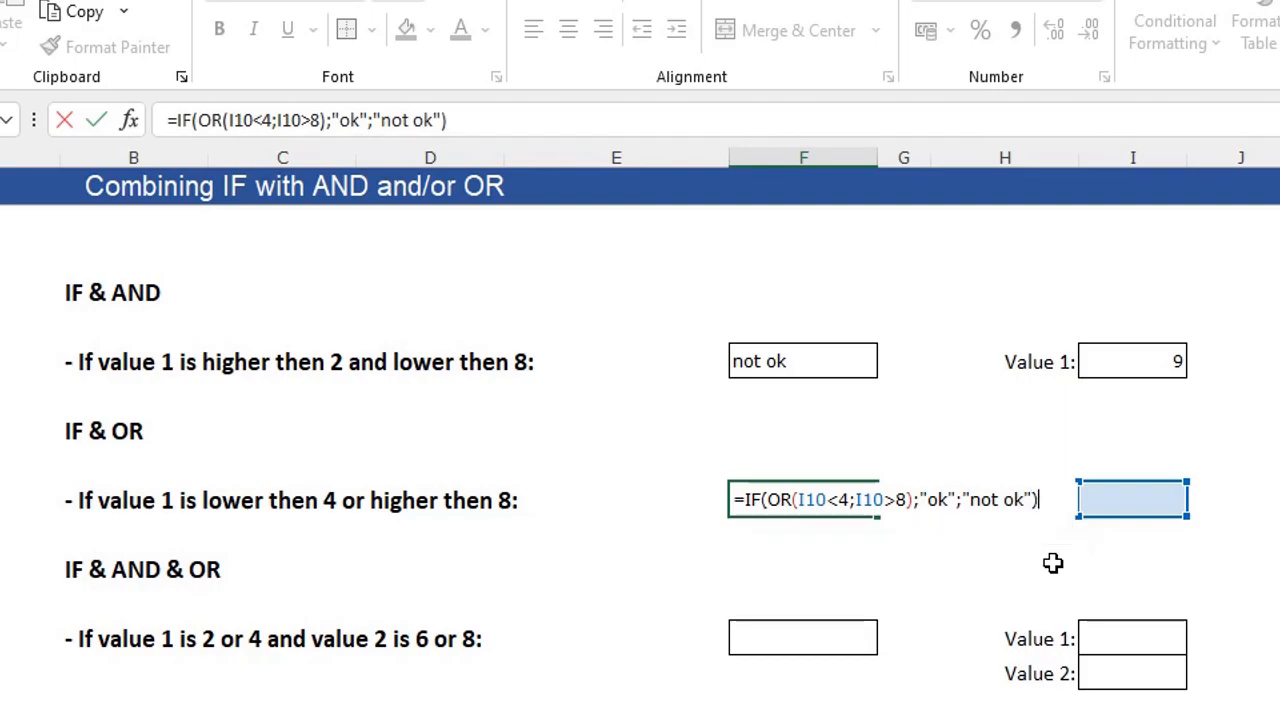
pyautogui.press('Return')
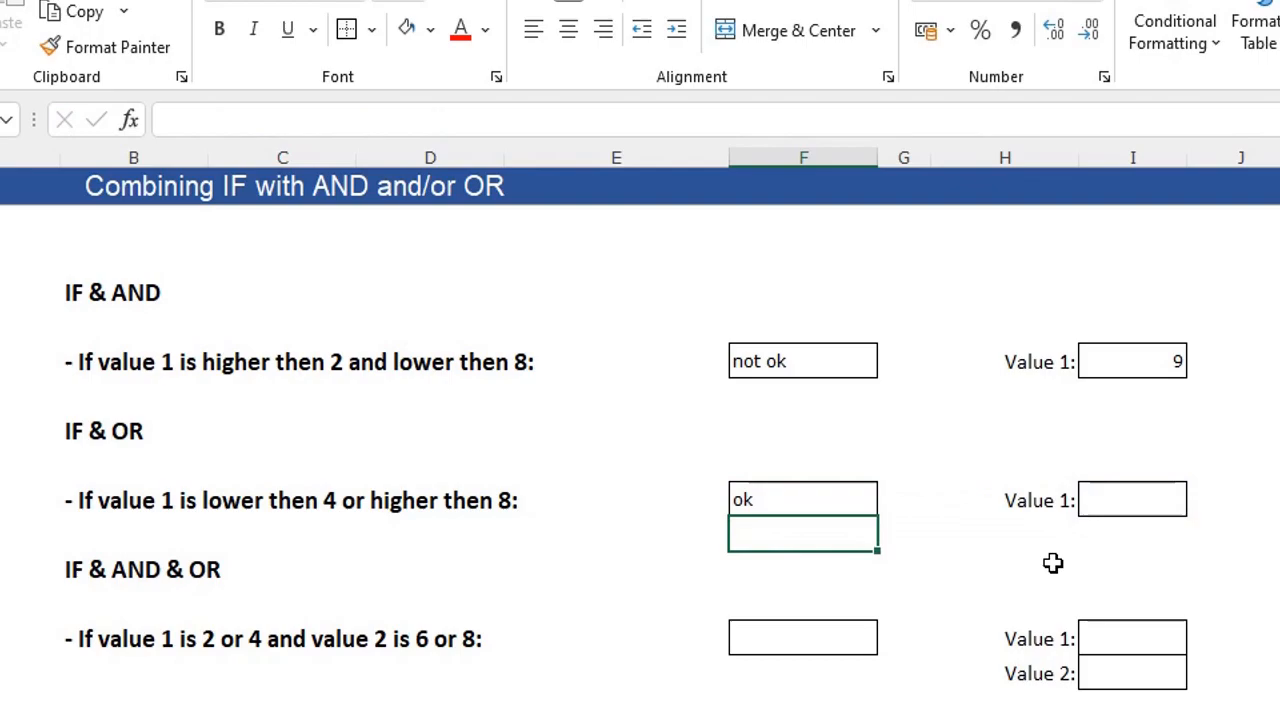
# - Test the IF & OR formula in cell F10 by entering 3, 9 and 6 in turn as Value 1 in cell I10
pyautogui.click(1128, 511)
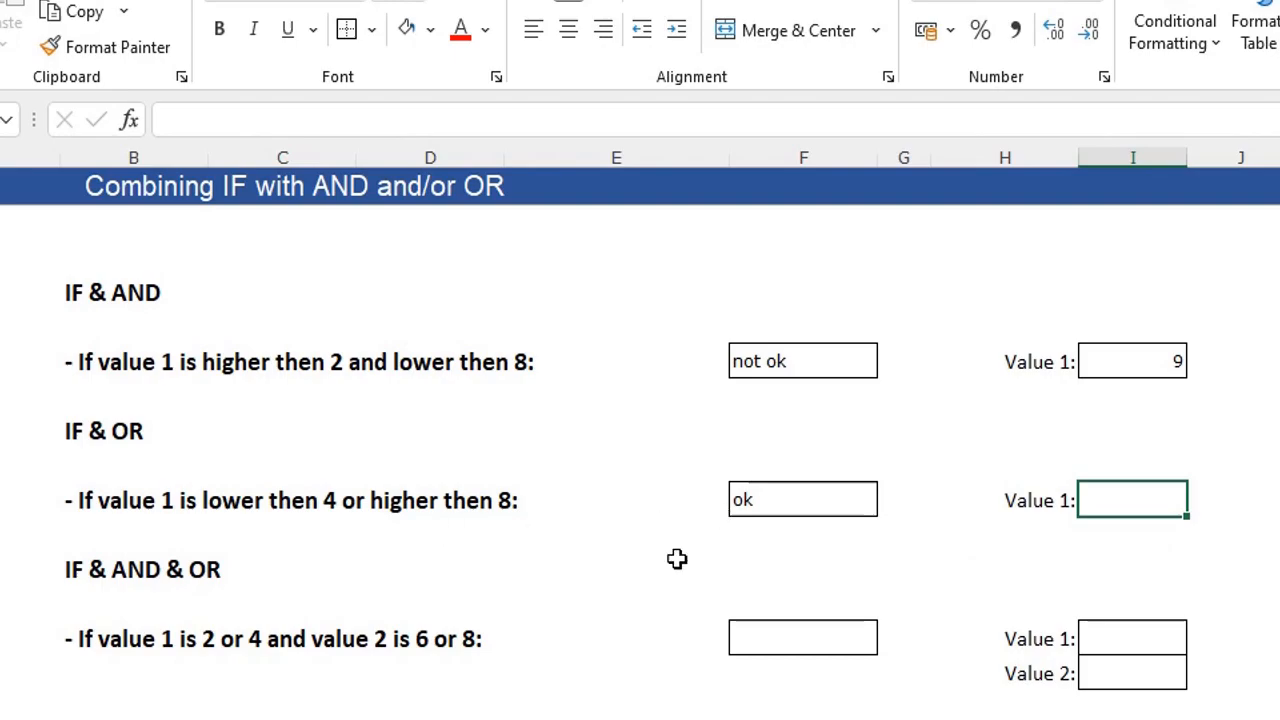
pyautogui.write('3')
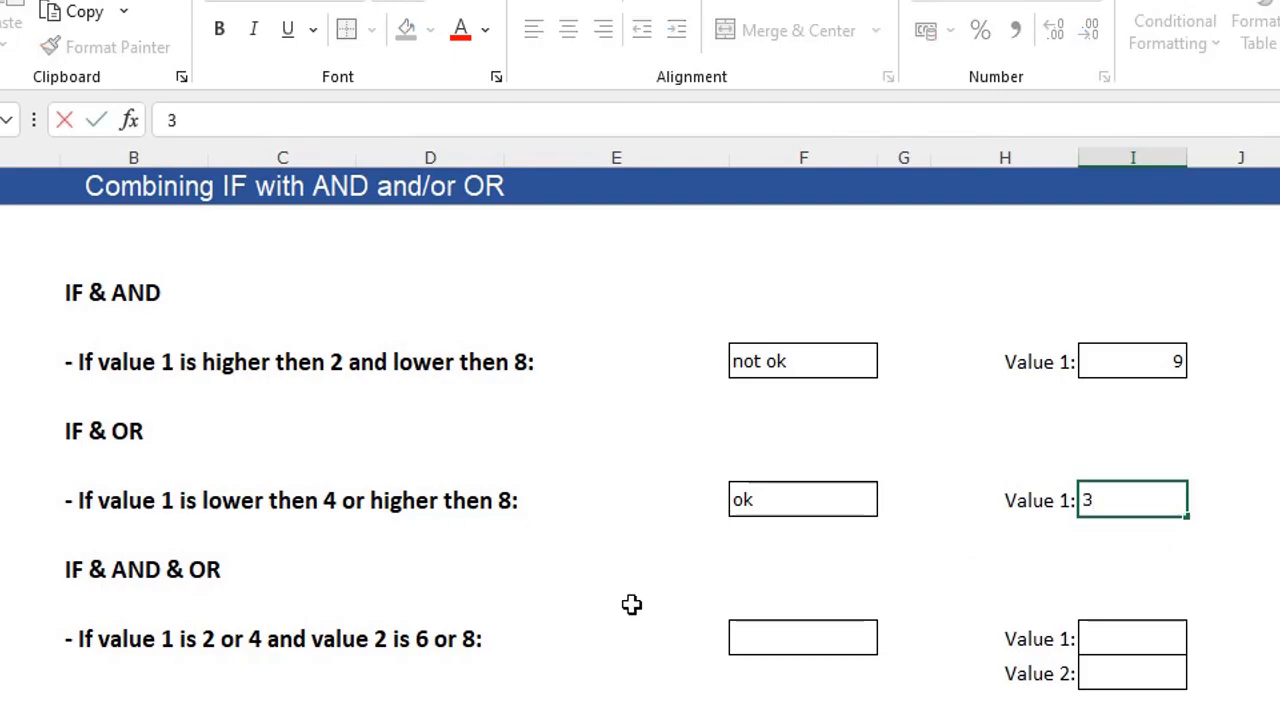
pyautogui.press('Return')
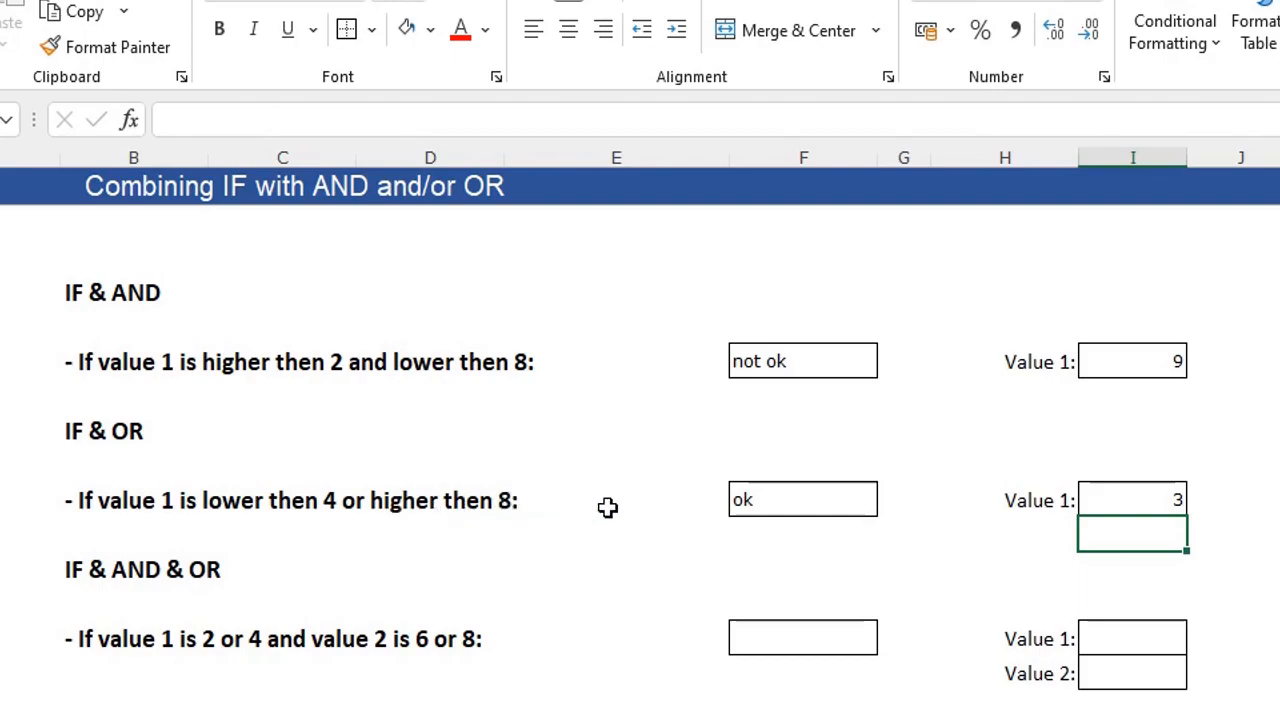
pyautogui.click(760, 503)
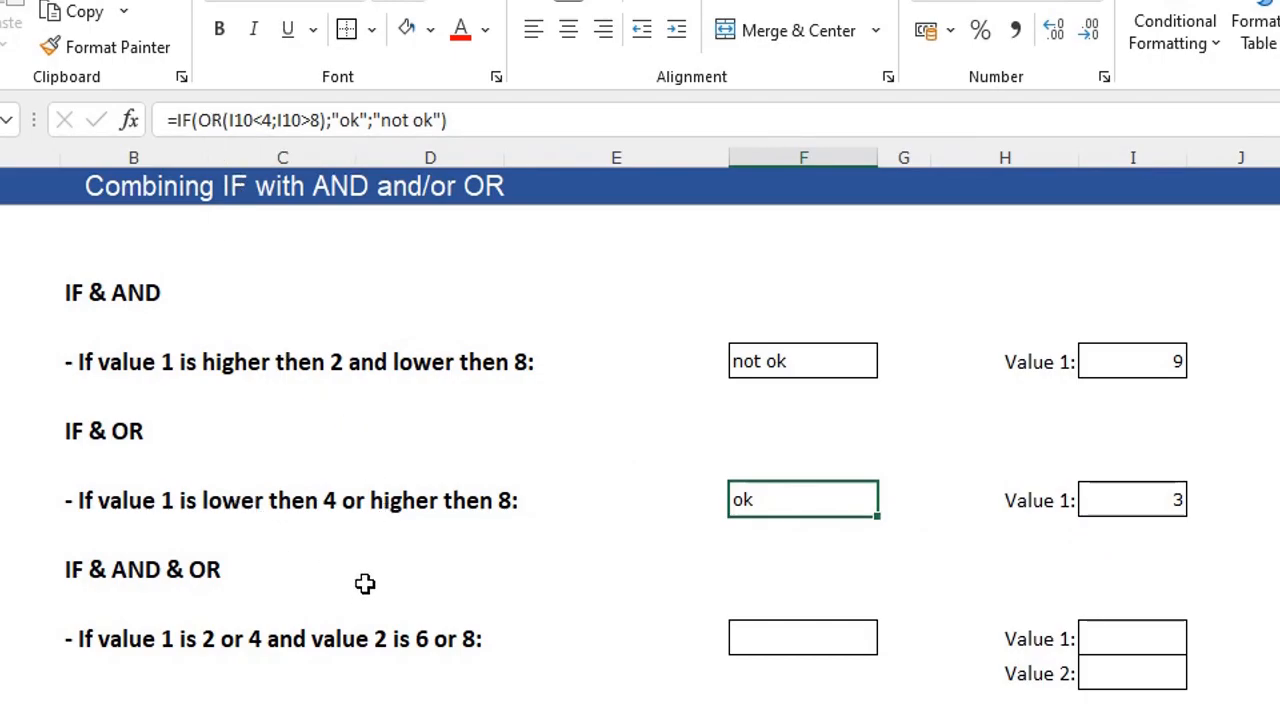
pyautogui.click(1118, 504)
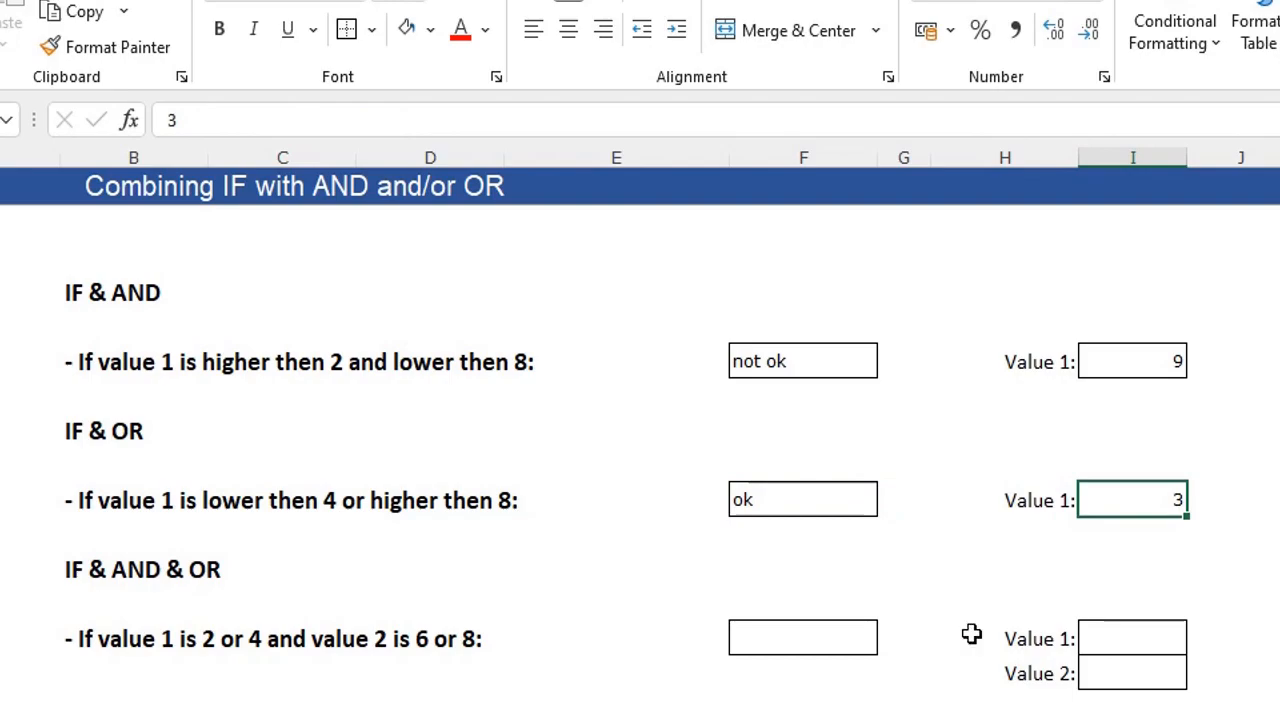
pyautogui.write('9')
pyautogui.press('Return')
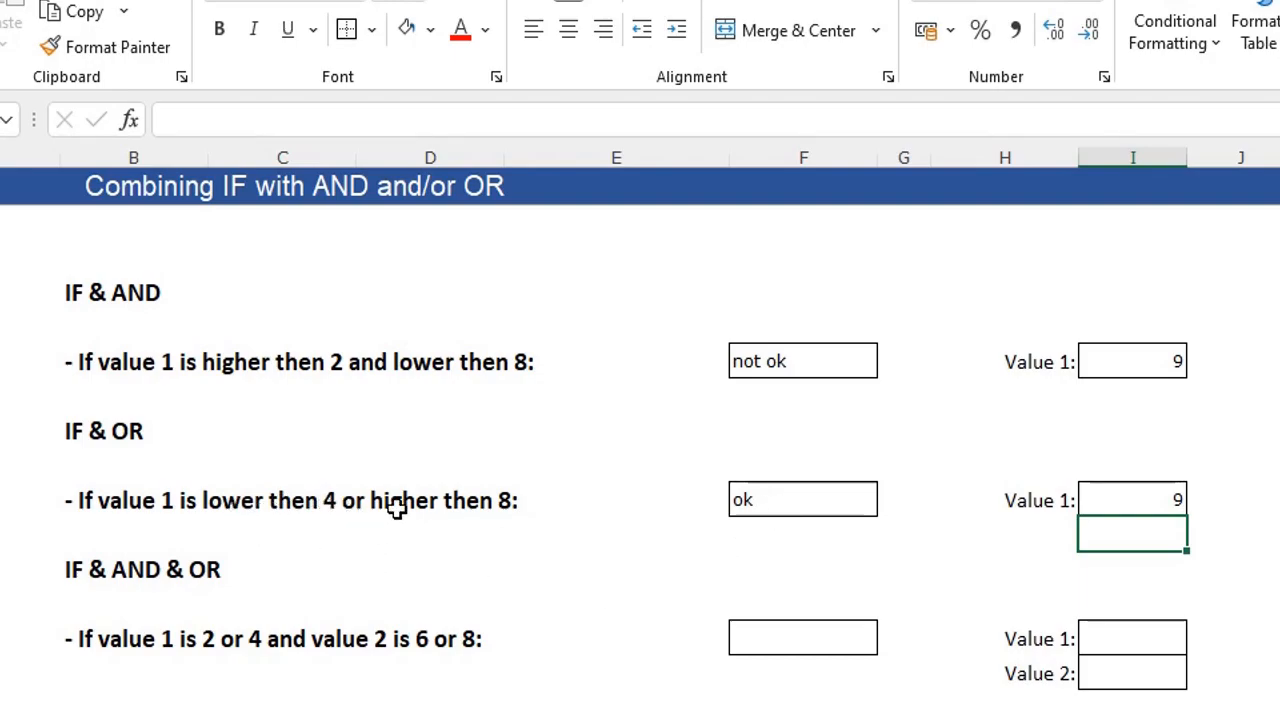
pyautogui.click(1138, 499)
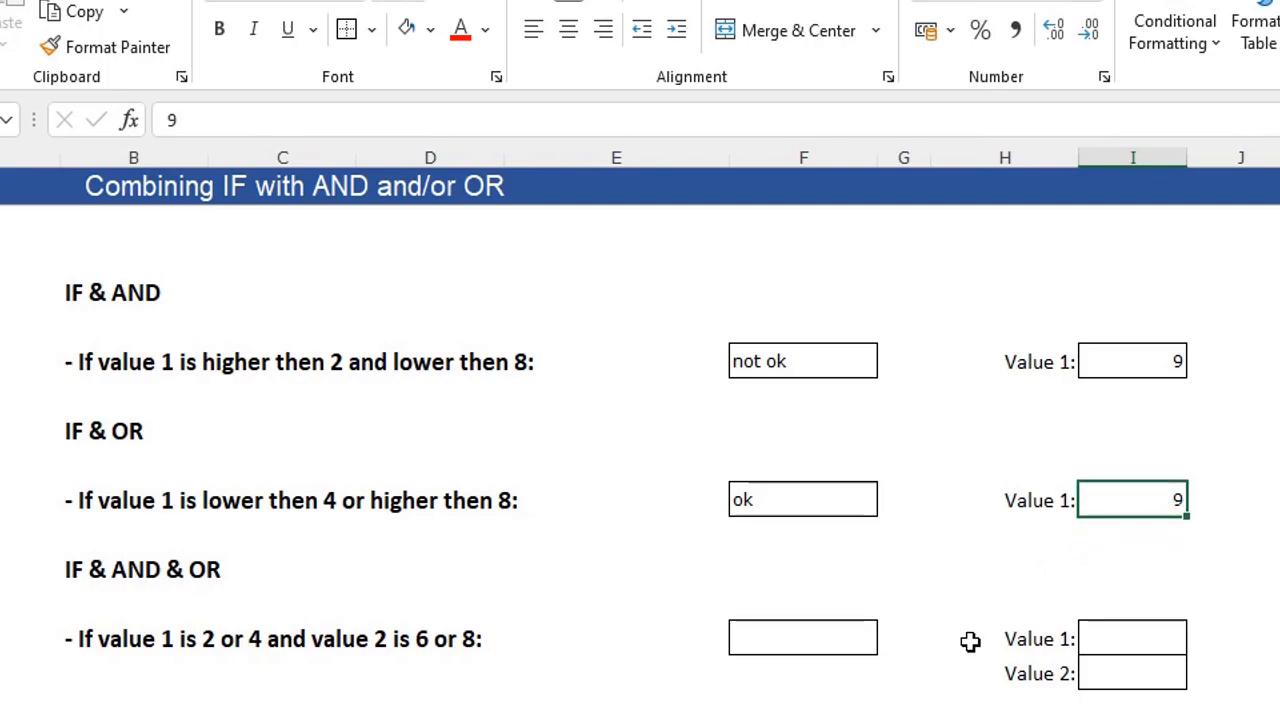
pyautogui.write('6')
pyautogui.press('Return')
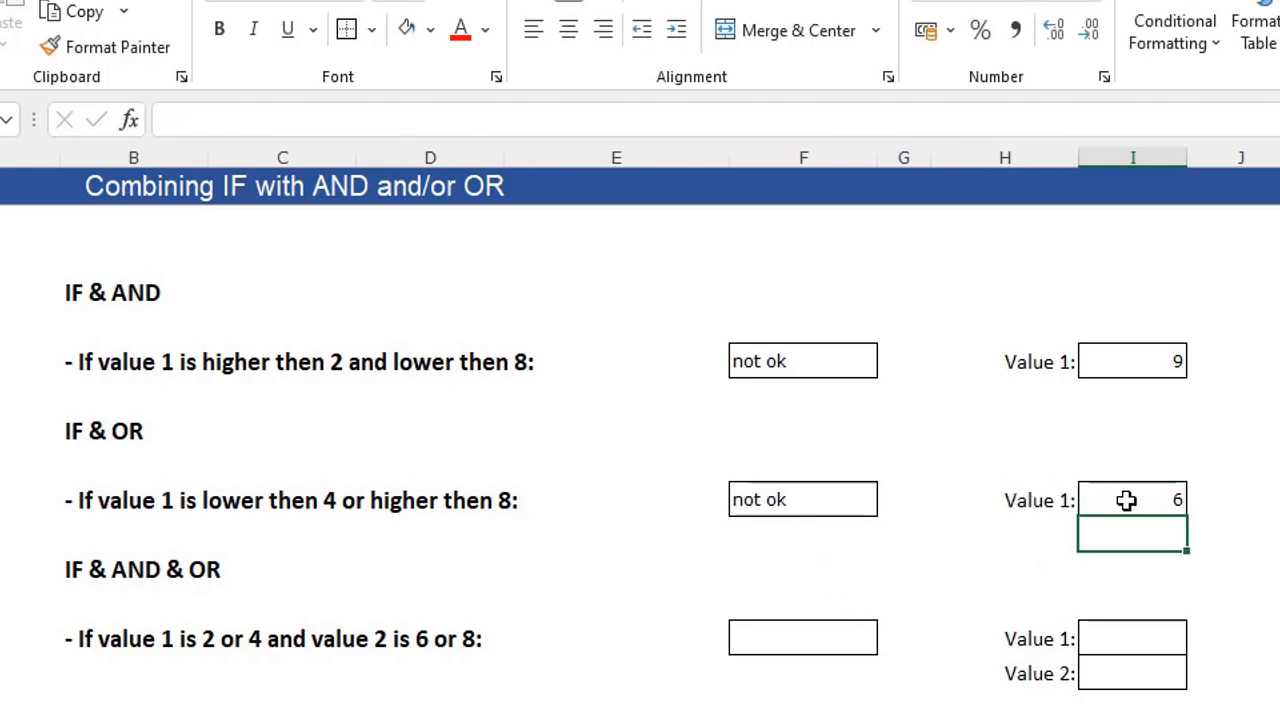
pyautogui.click(817, 499)
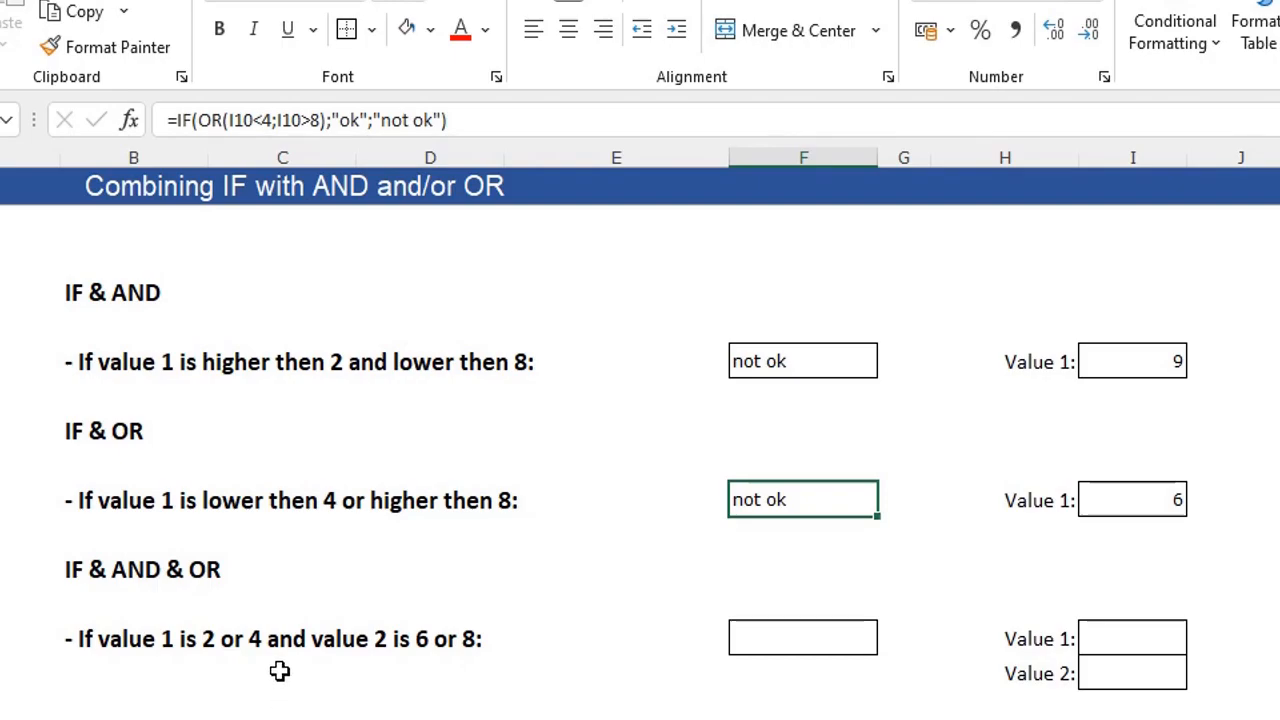
# - Start an IF formula in cell F14 with a nested AND function as its logical test
pyautogui.click(779, 634)
pyautogui.click(351, 118)
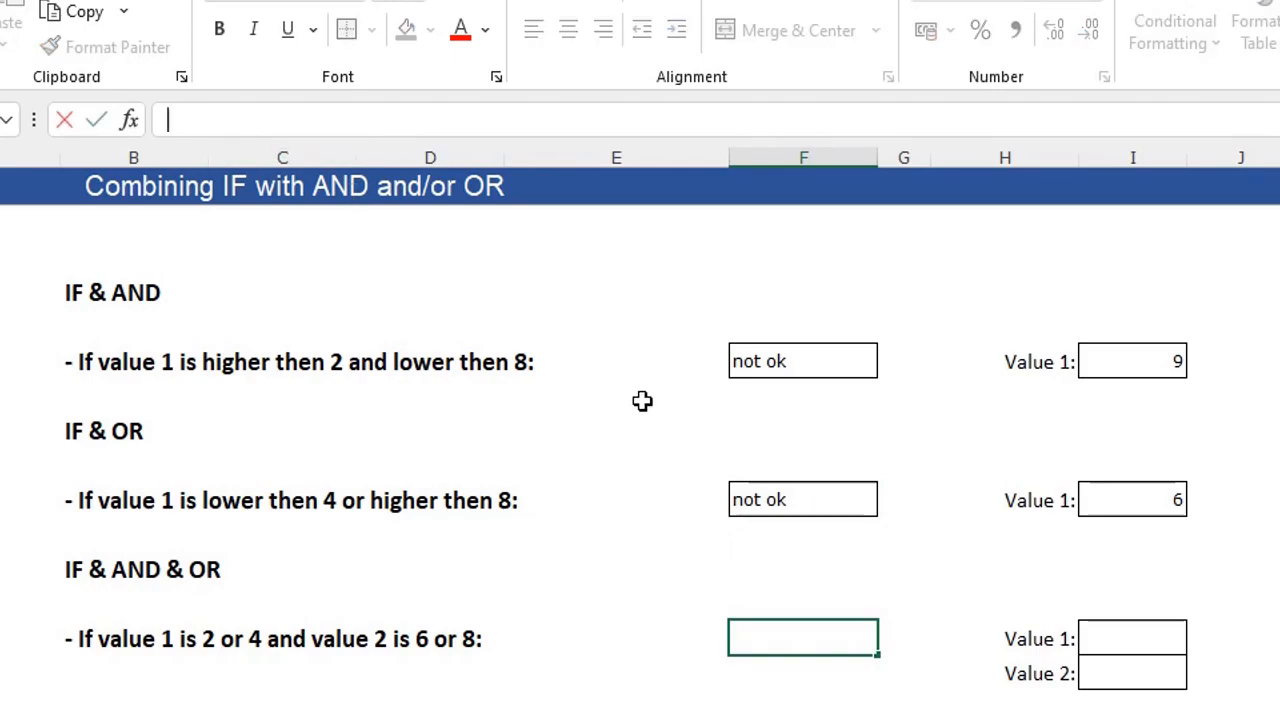
pyautogui.write('=')
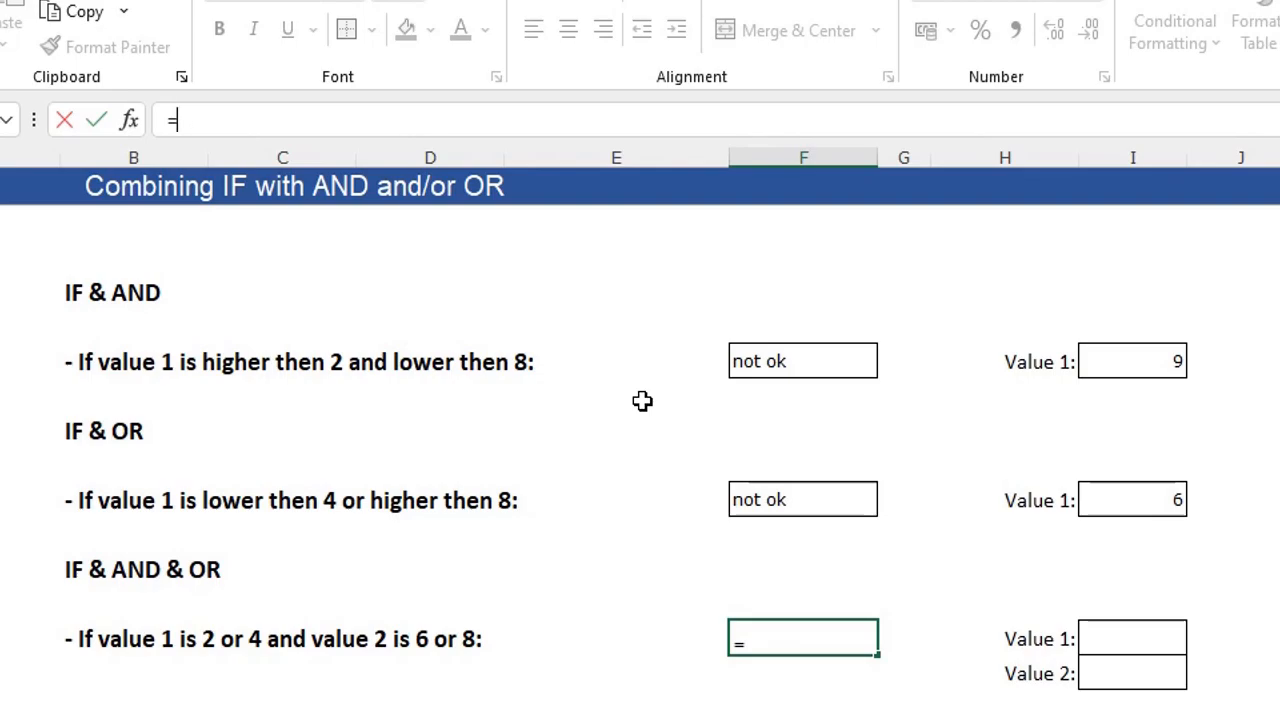
pyautogui.write('IF')
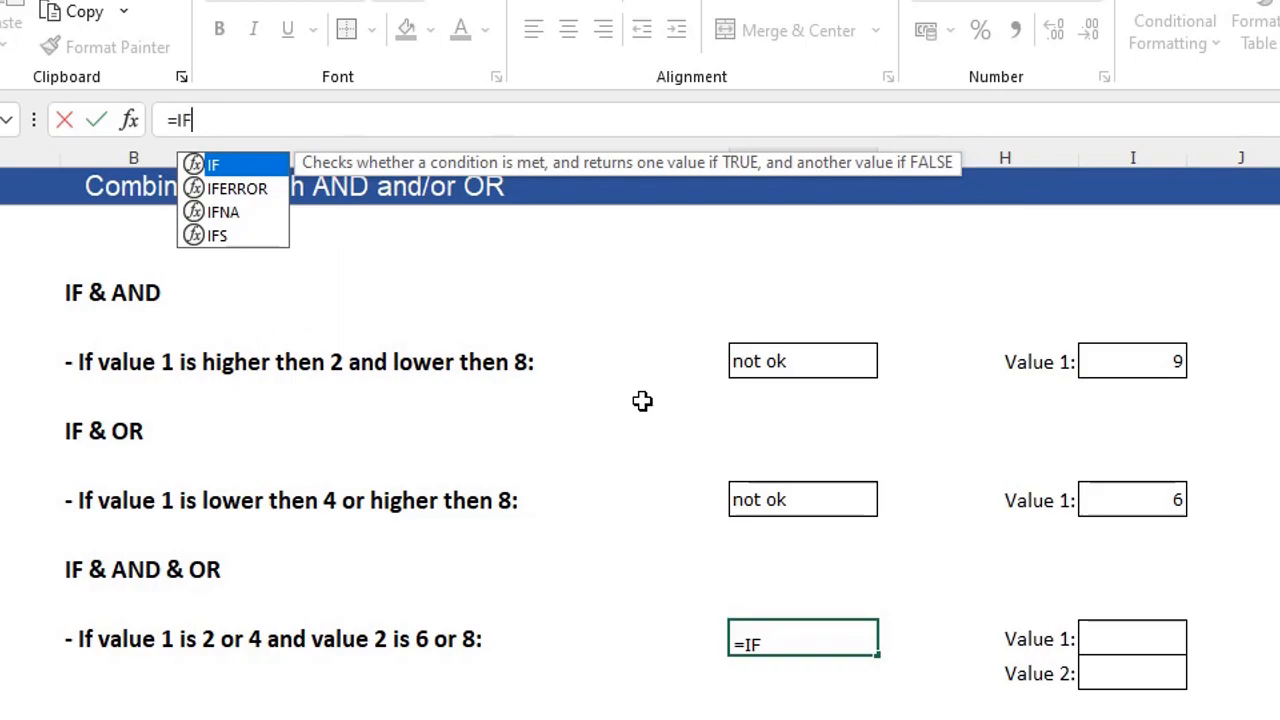
pyautogui.write('(')
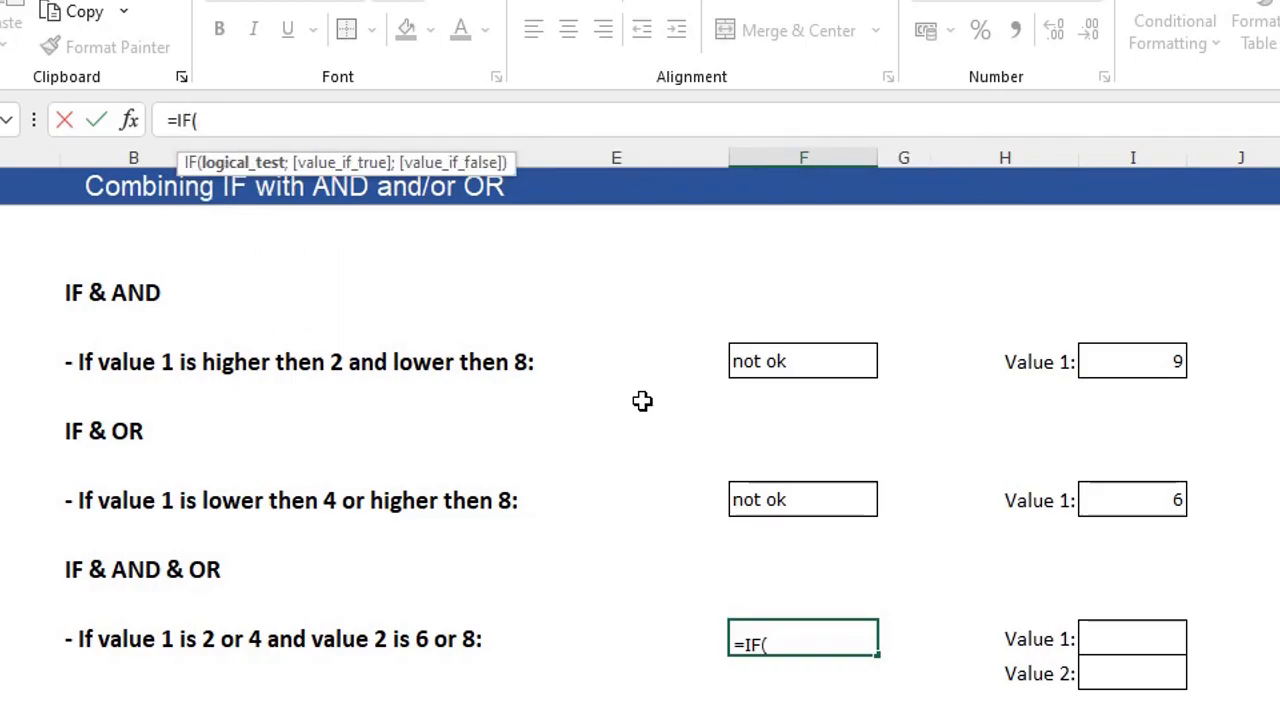
pyautogui.write('AND')
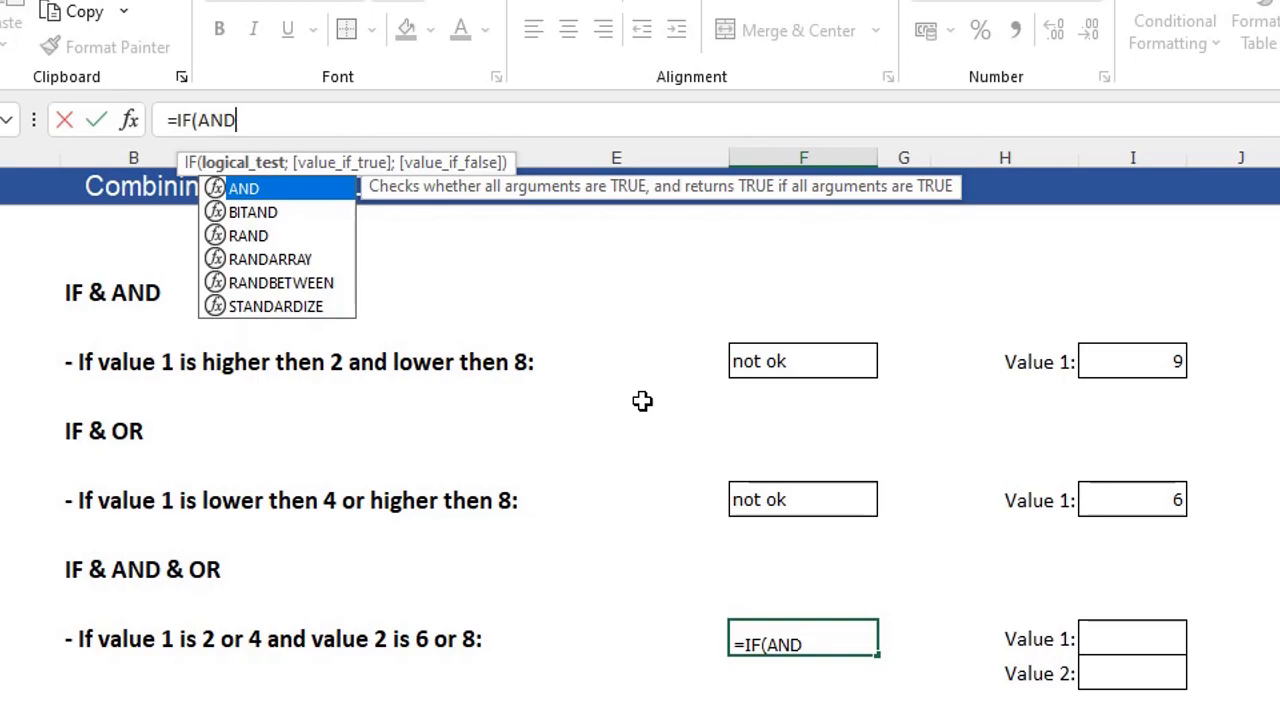
pyautogui.write('(')
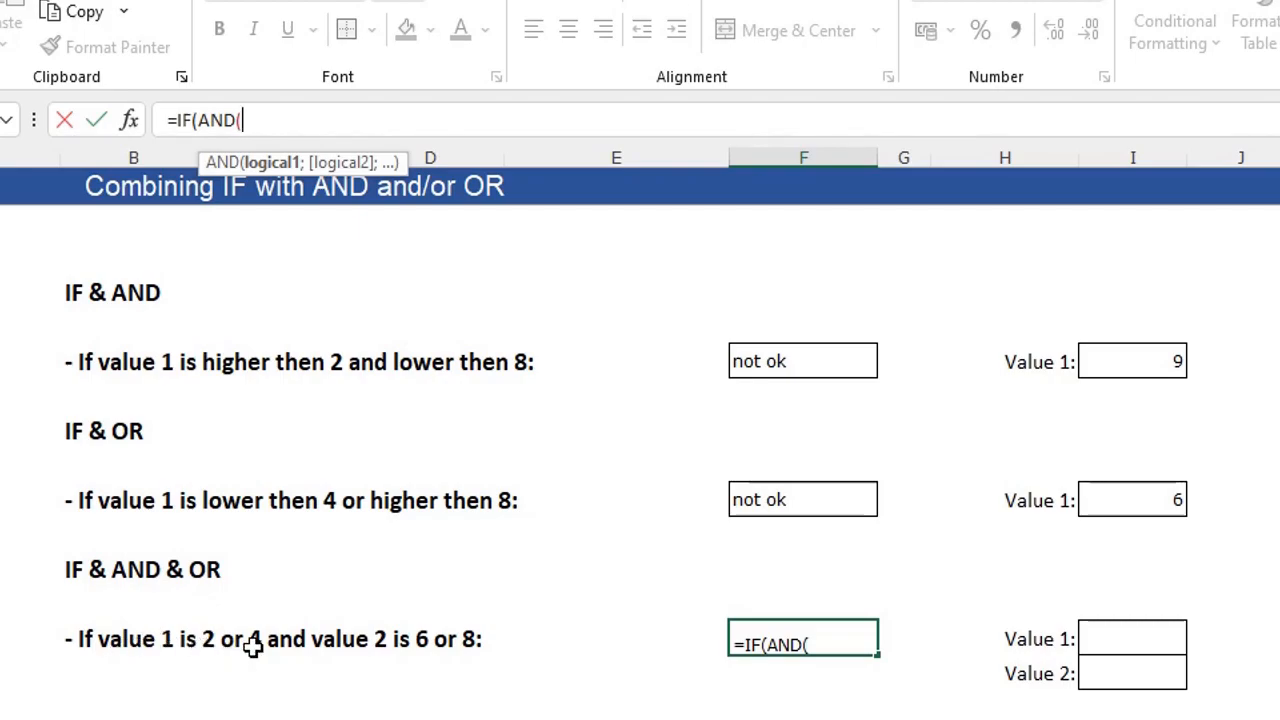
# - Add OR(I14=2;I14=4) as the first condition inside the AND function of the F14 formula
pyautogui.write('OR(')
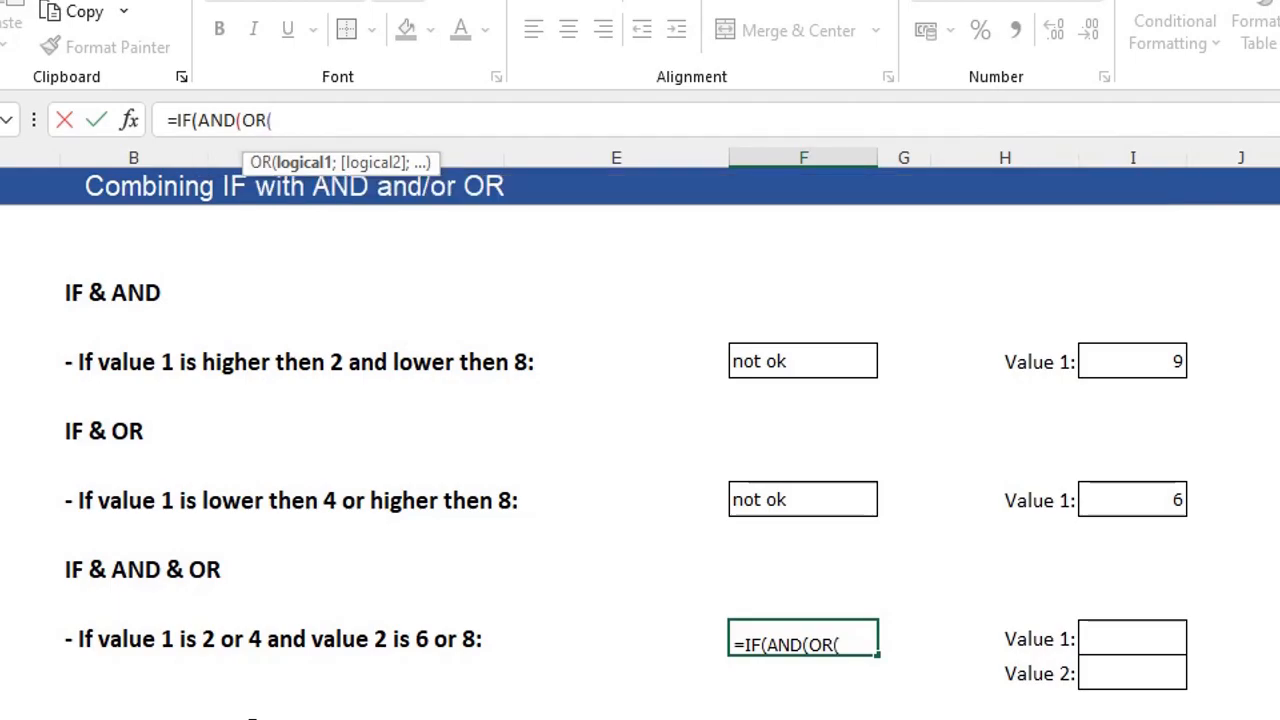
pyautogui.click(1125, 636)
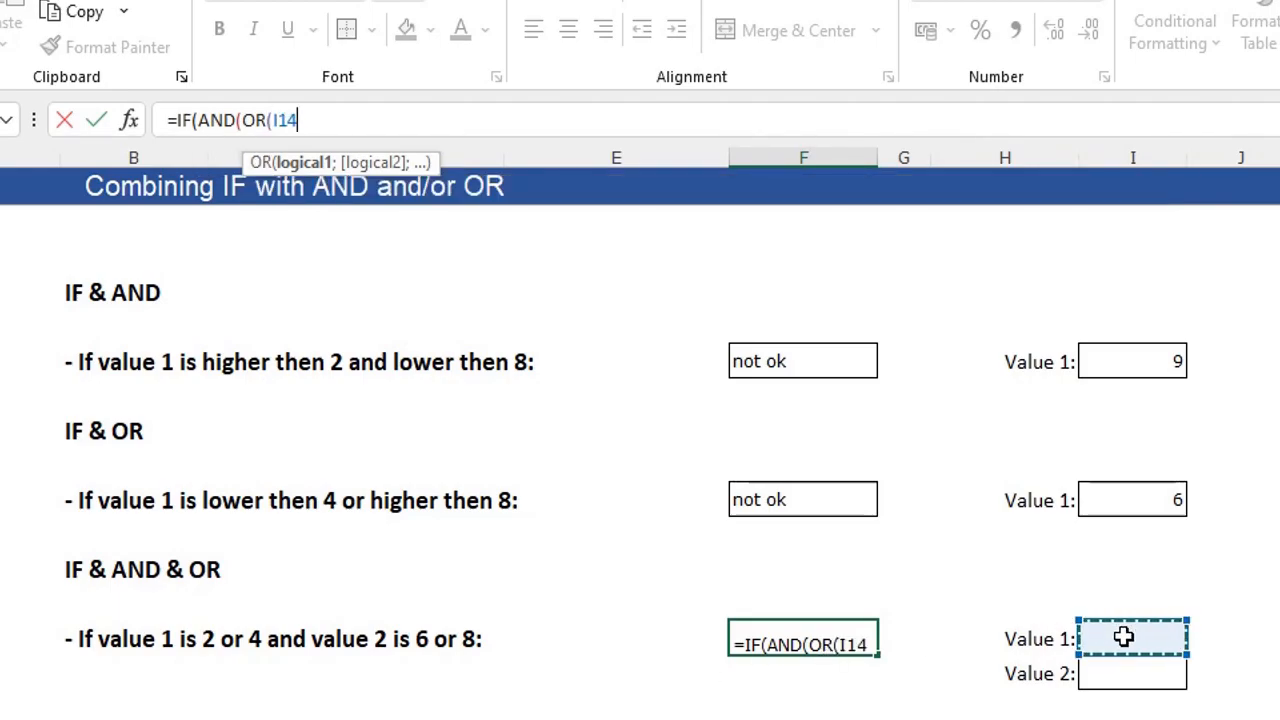
pyautogui.write('=')
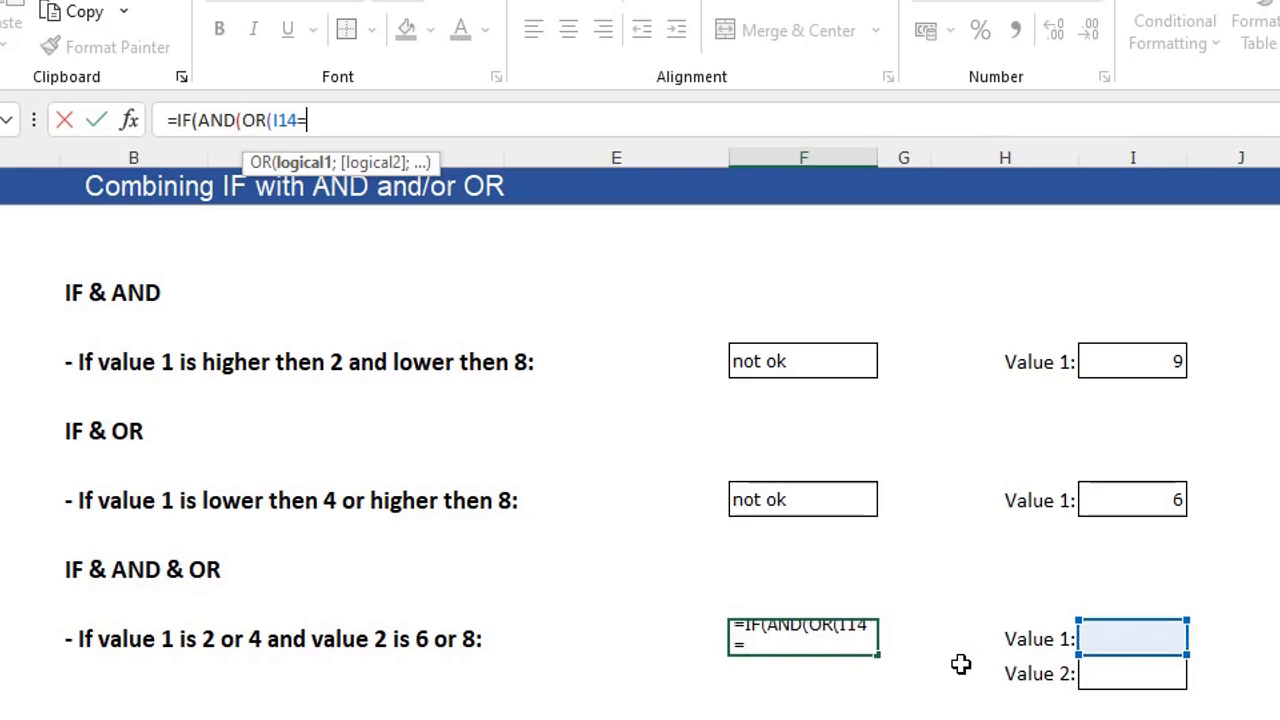
pyautogui.write('2;')
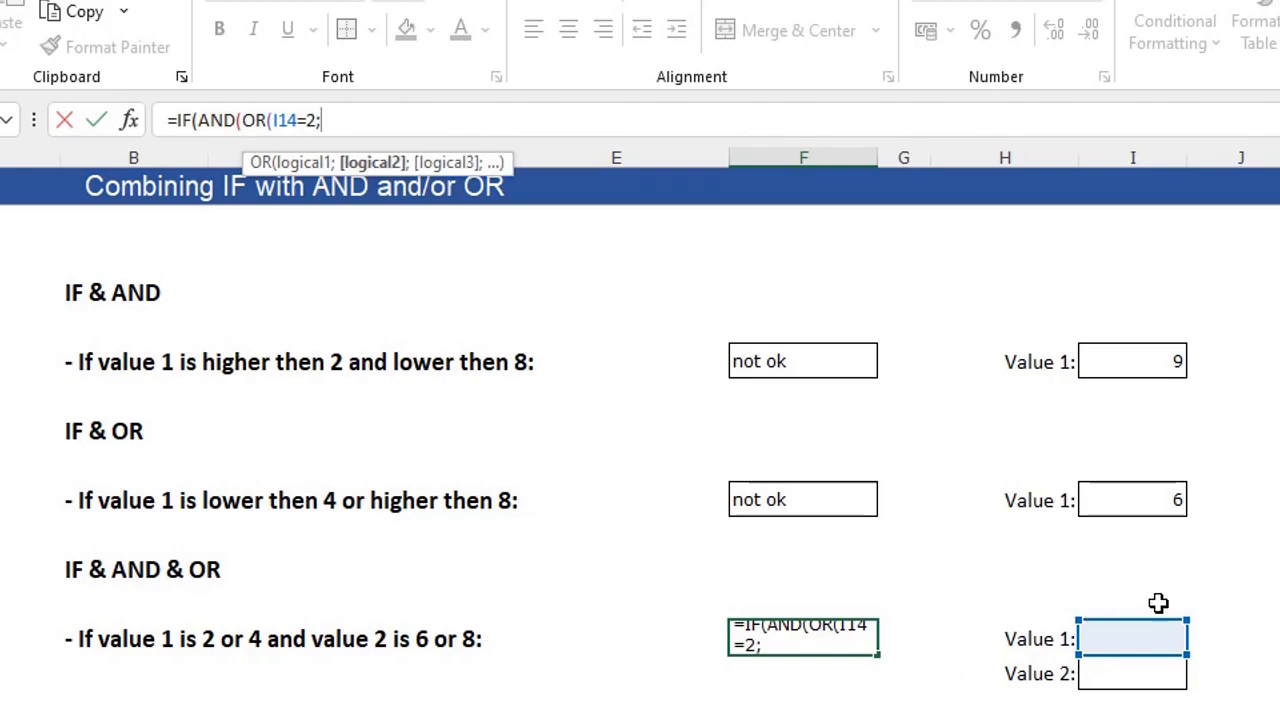
pyautogui.click(1141, 636)
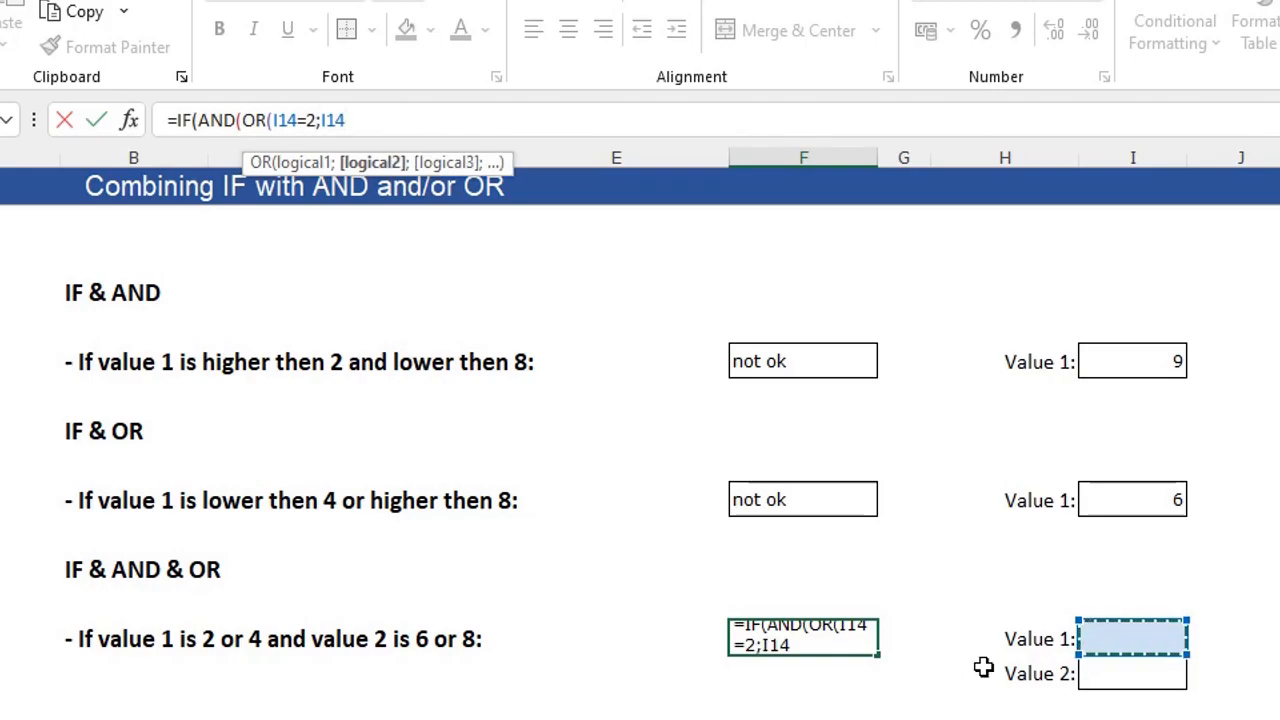
pyautogui.write('=4')
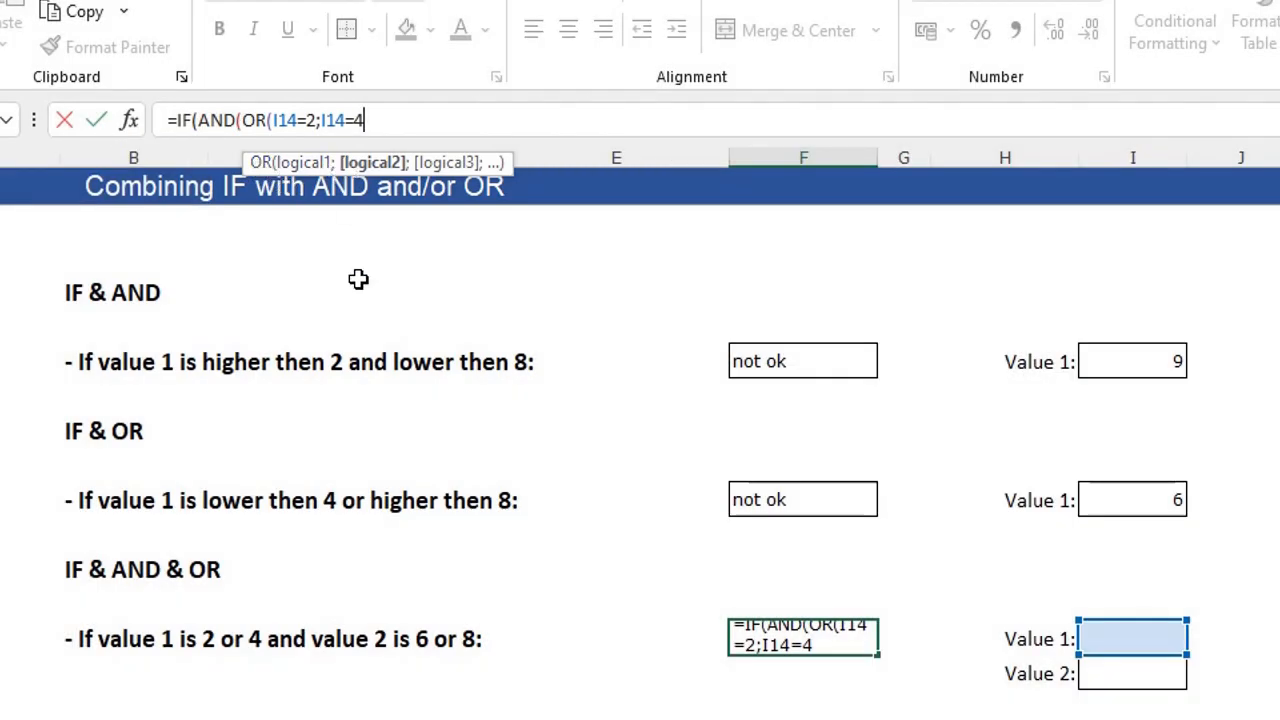
pyautogui.write(')')
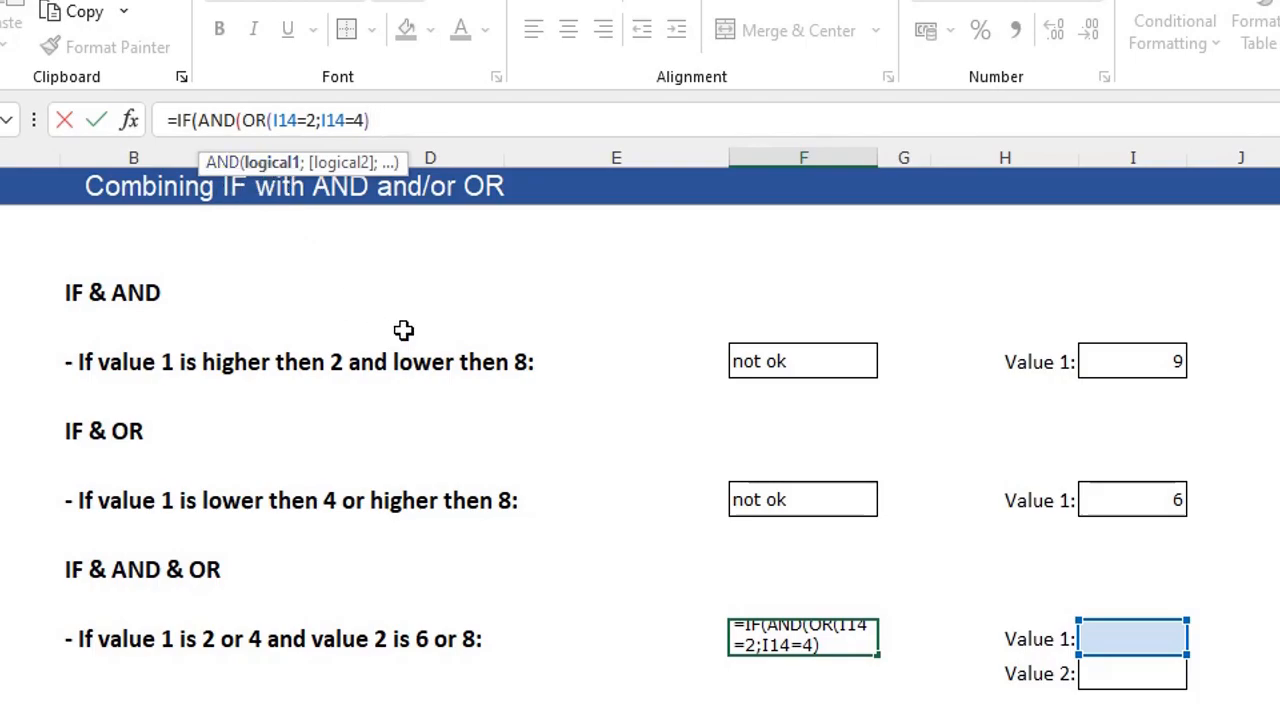
# - Add OR(I15=6;I15=8) as the second AND condition in the F14 formula and close the AND function
pyautogui.write(';')
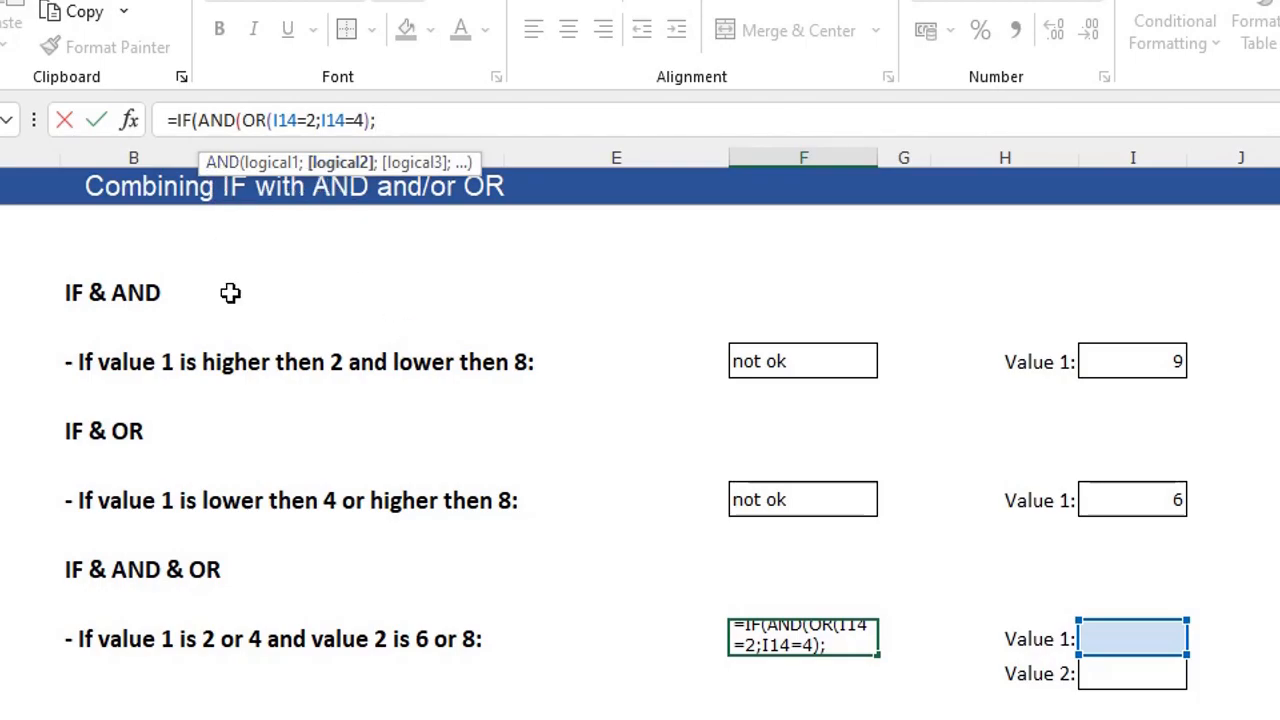
pyautogui.write('OR')
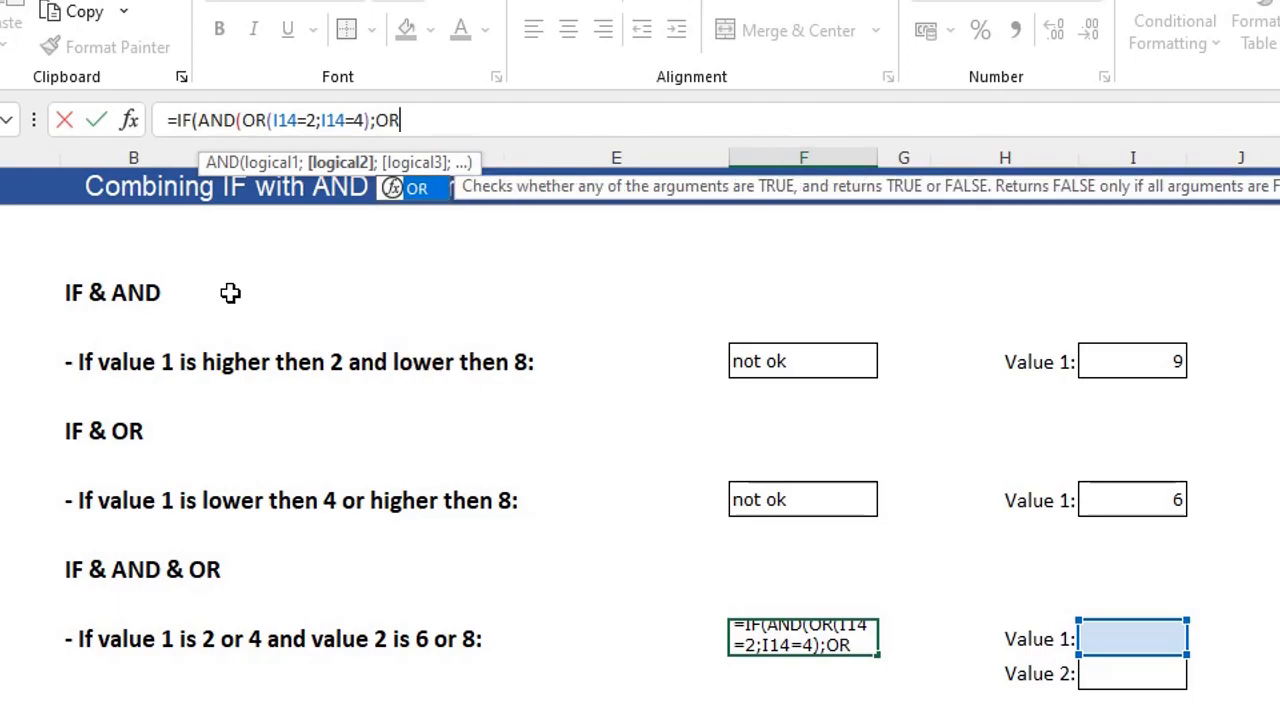
pyautogui.write('(')
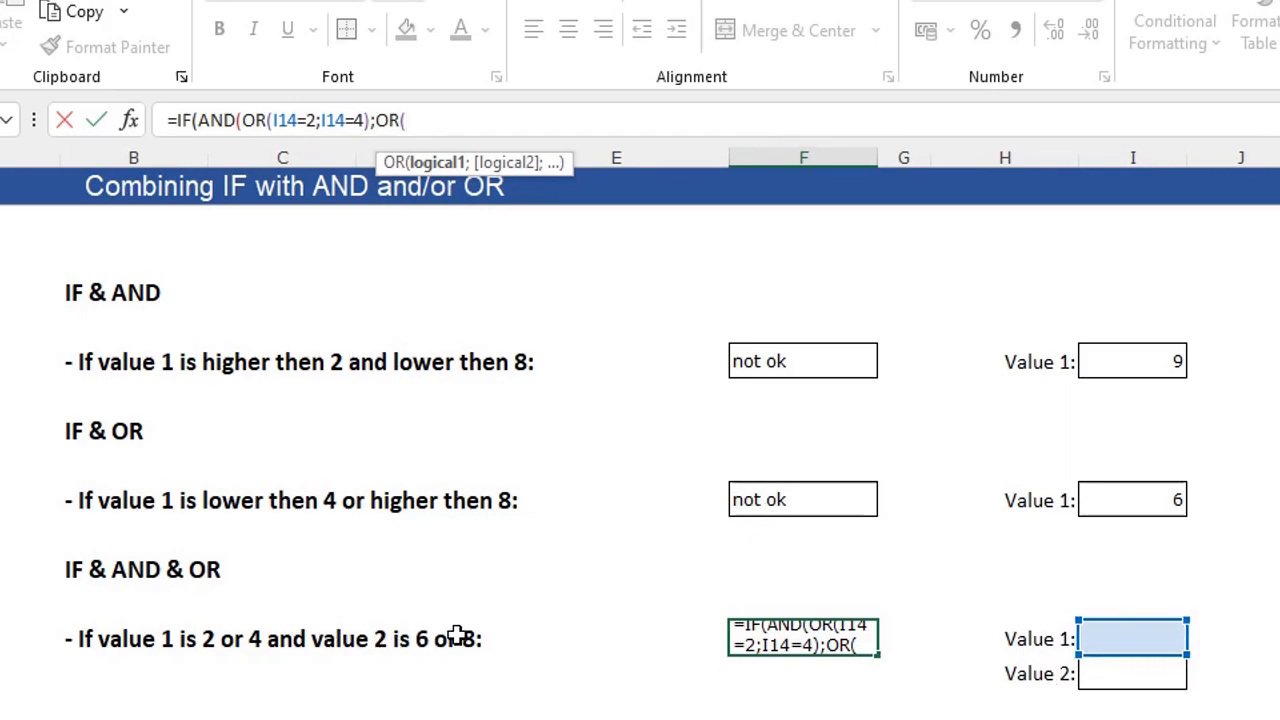
pyautogui.click(1140, 672)
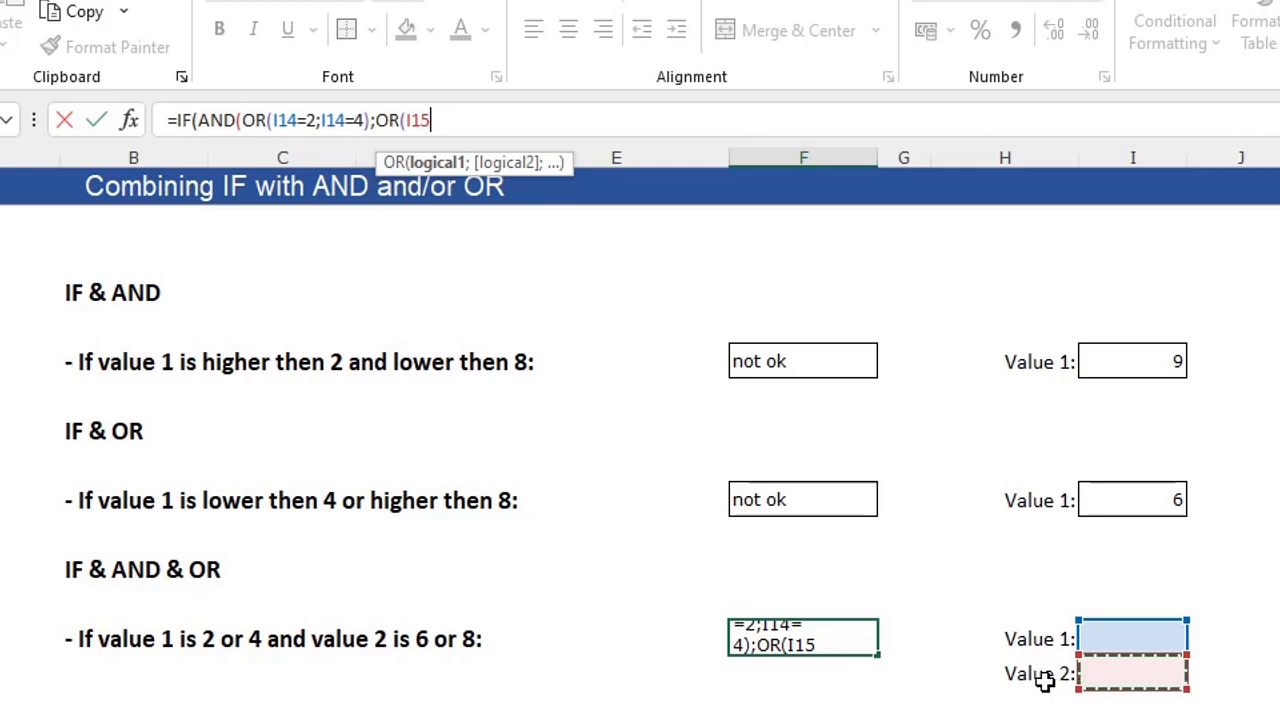
pyautogui.write('=6')
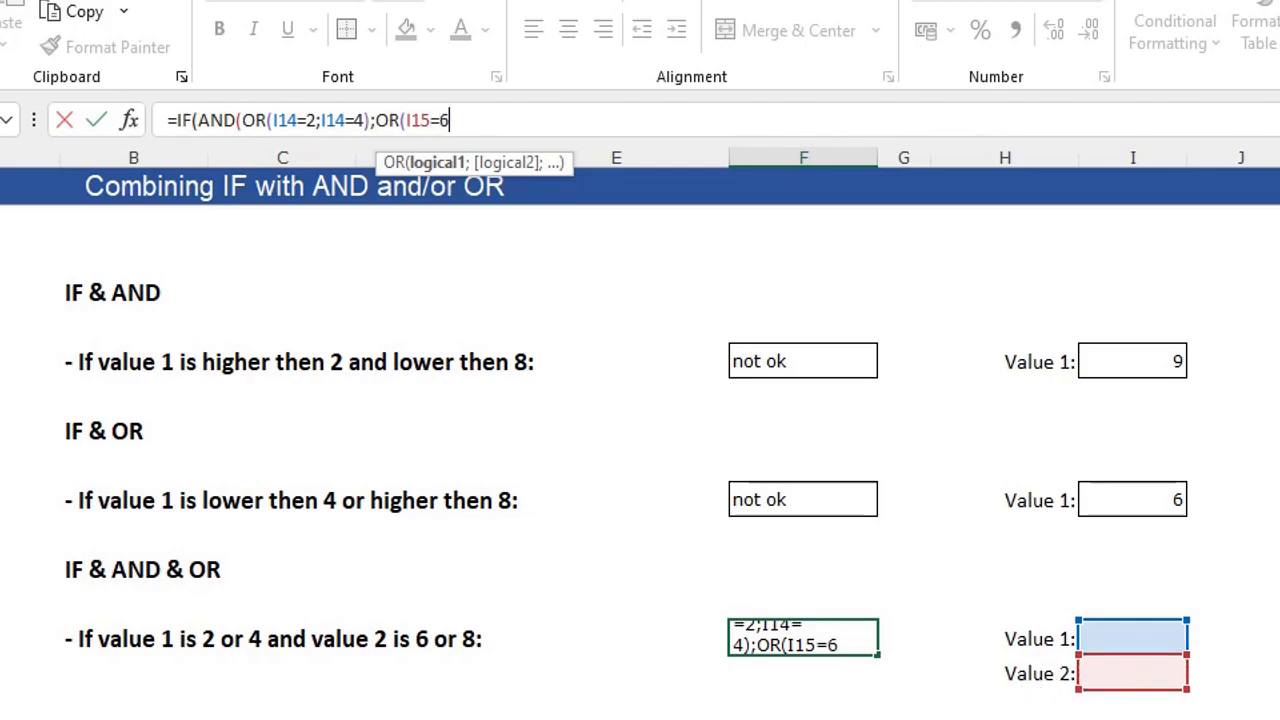
pyautogui.write(';')
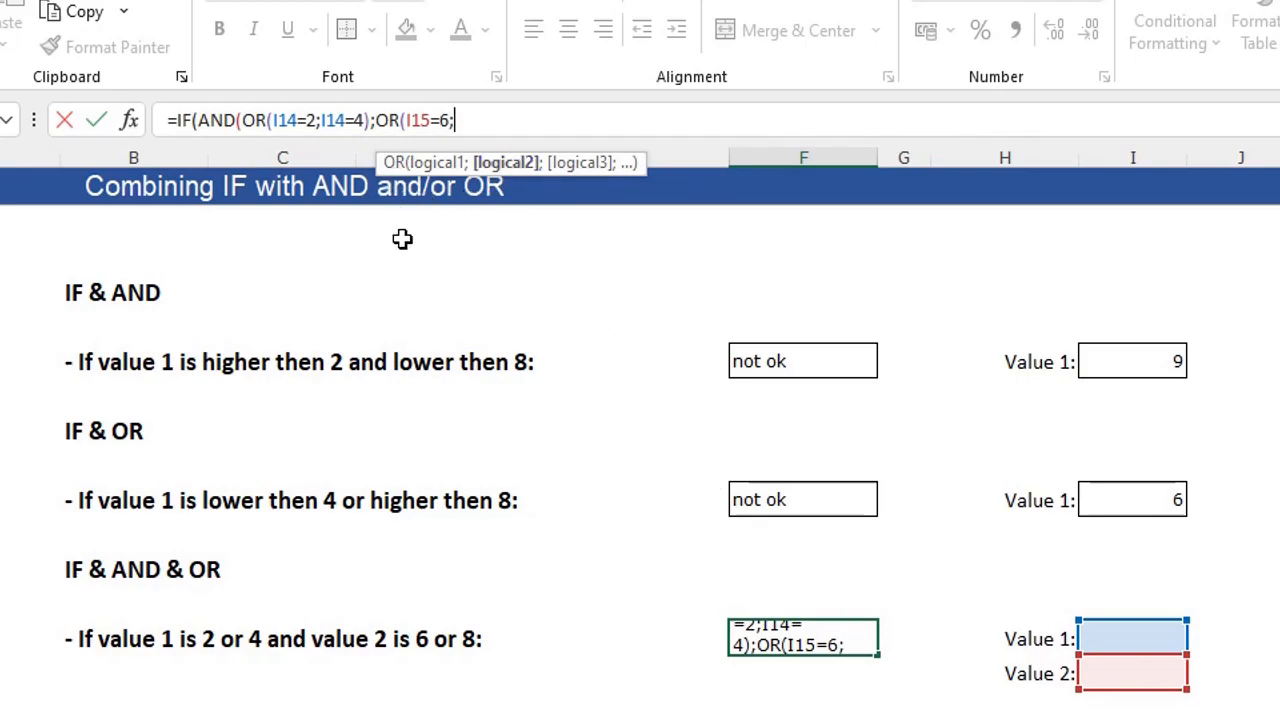
pyautogui.click(1135, 673)
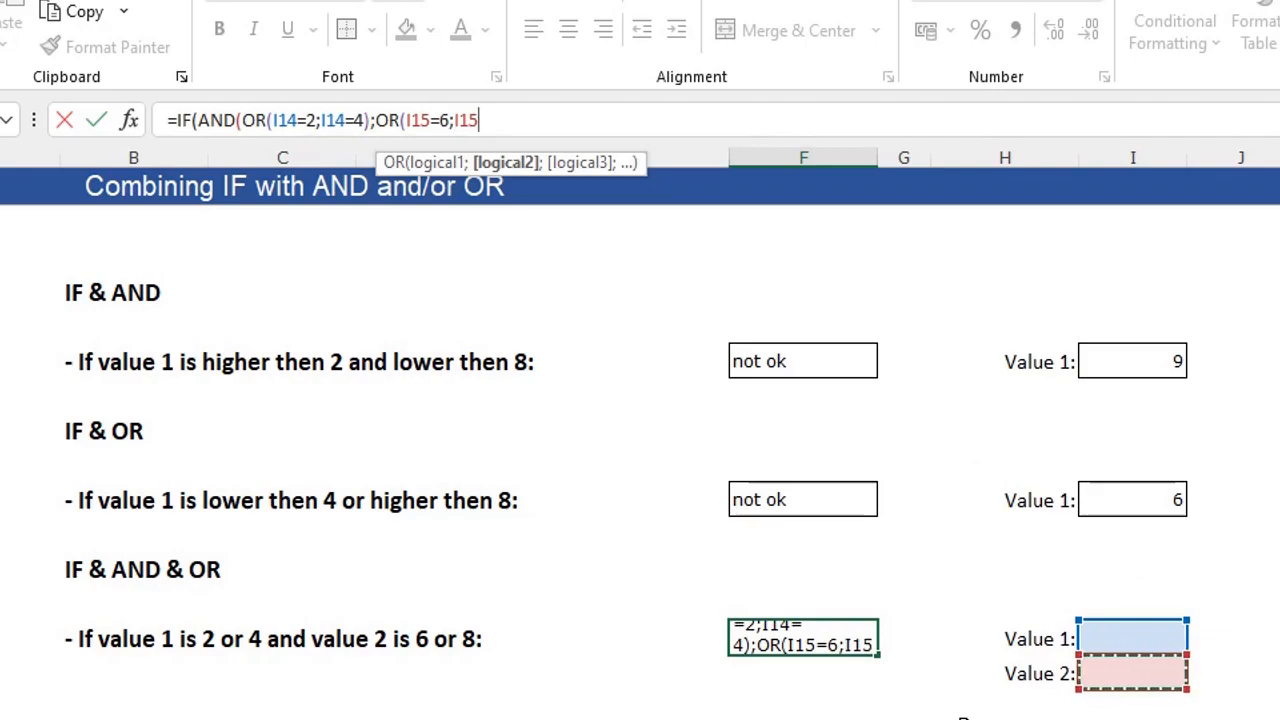
pyautogui.write('=8')
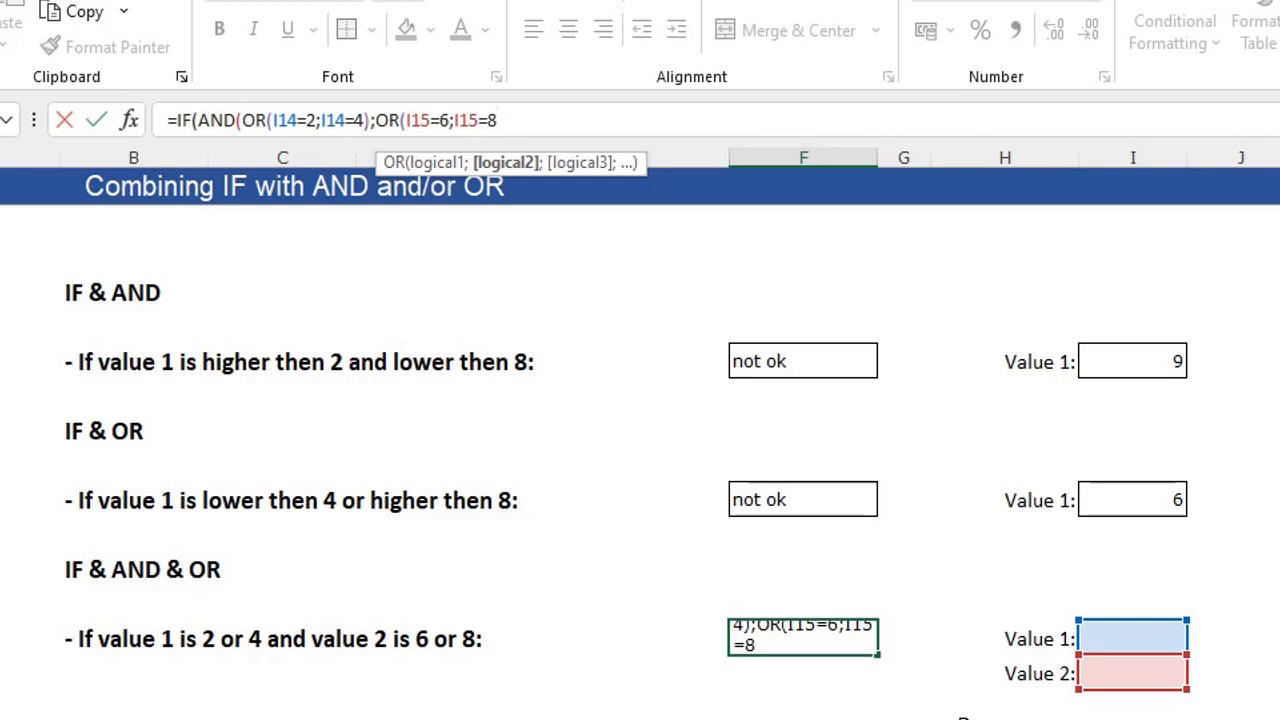
pyautogui.write(')')
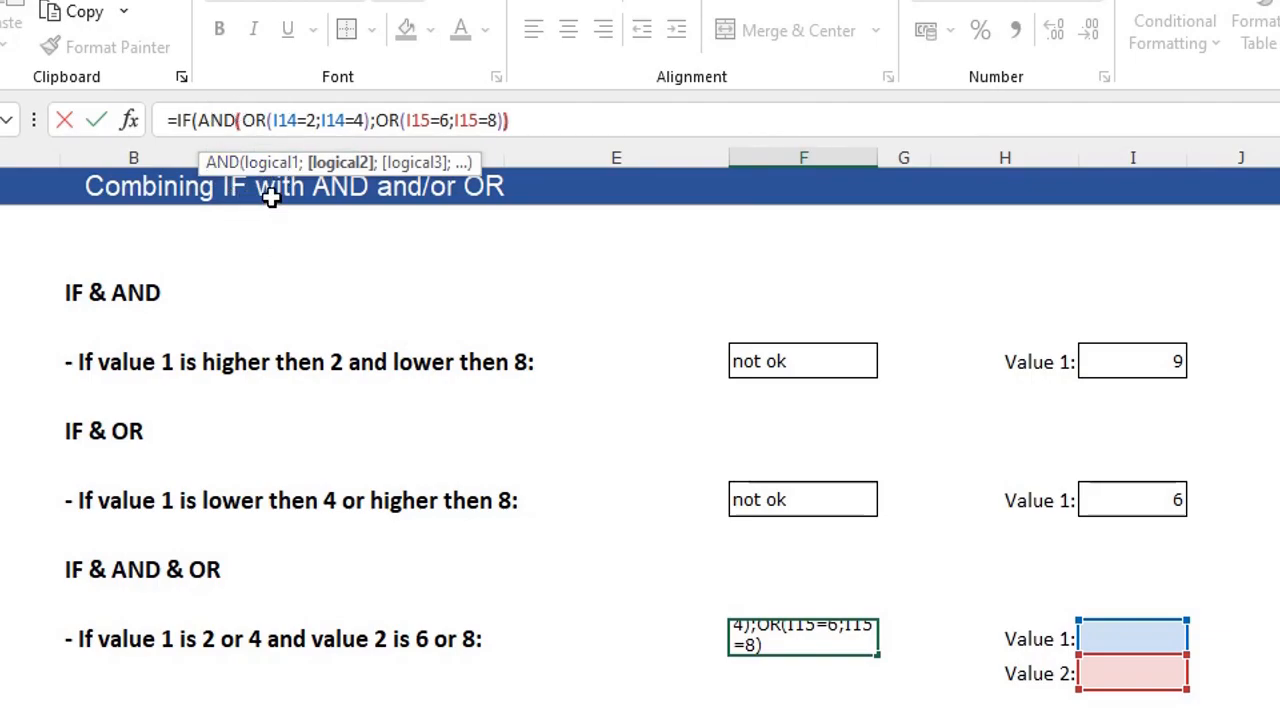
pyautogui.write(')')
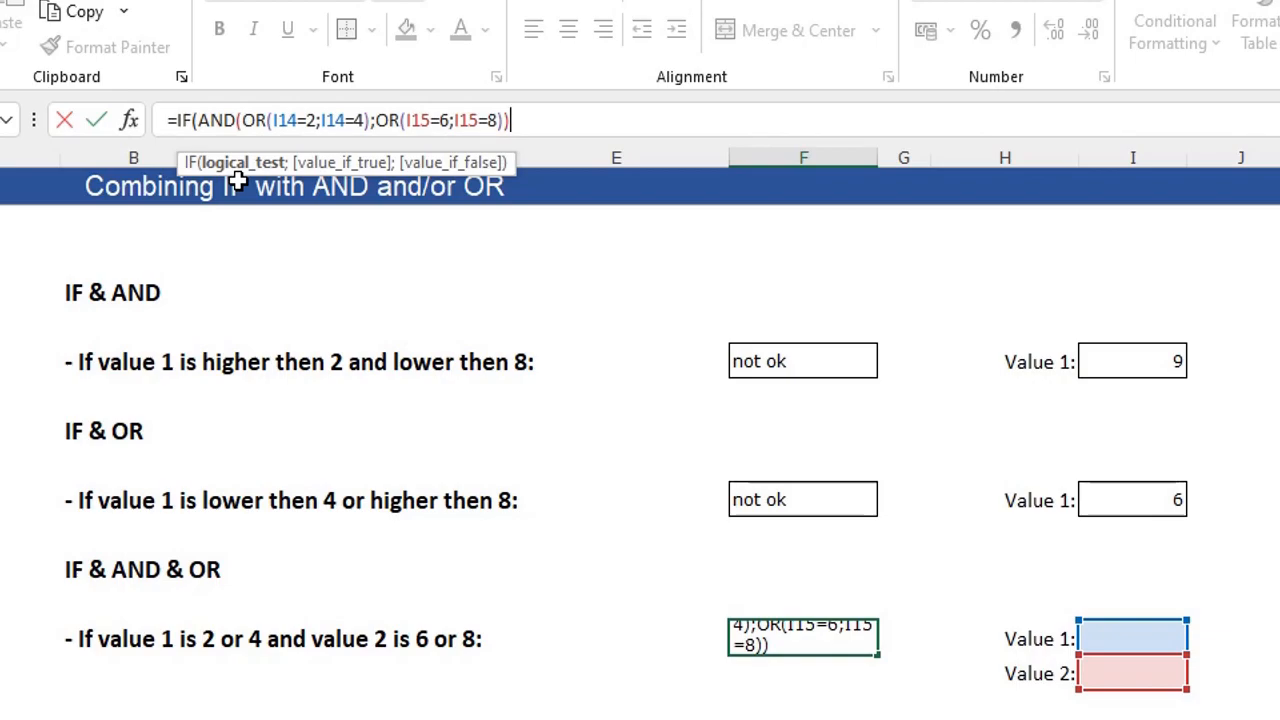
# - Complete the F14 formula to return "ok" when the AND test is true and "not ok" when false
pyautogui.write(';')
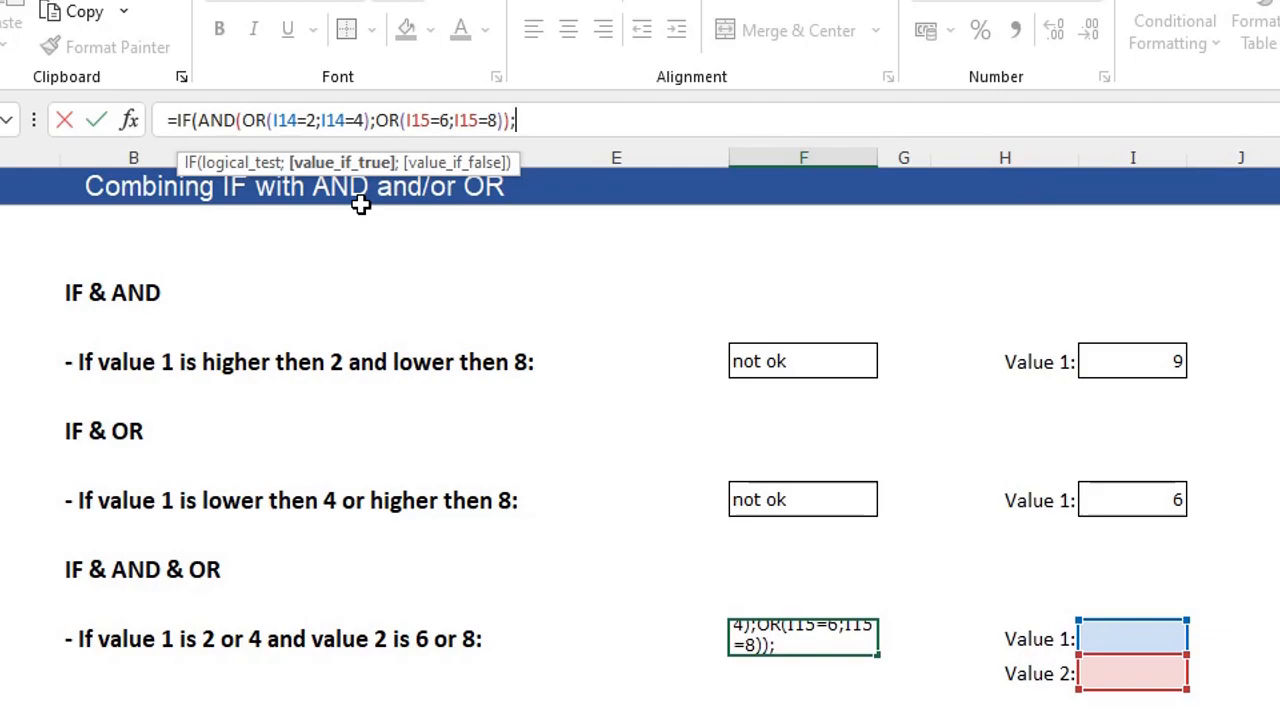
pyautogui.write('"ok";')
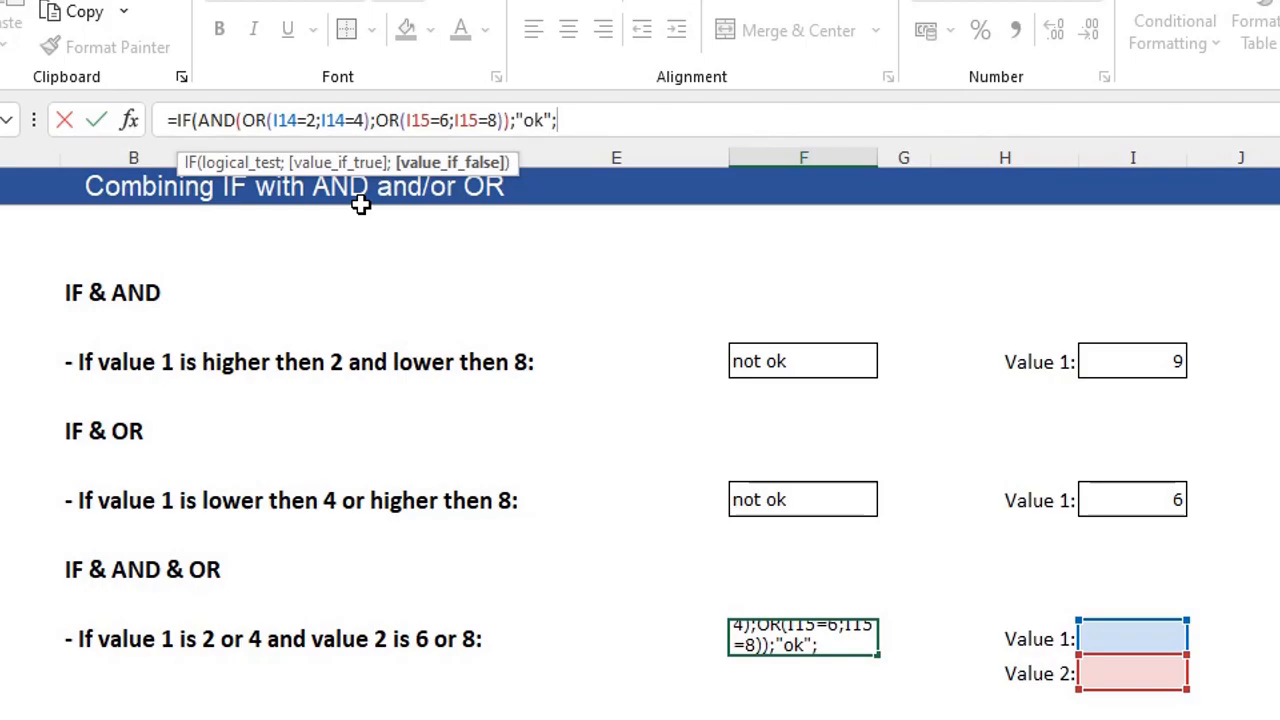
pyautogui.write('"not ok')
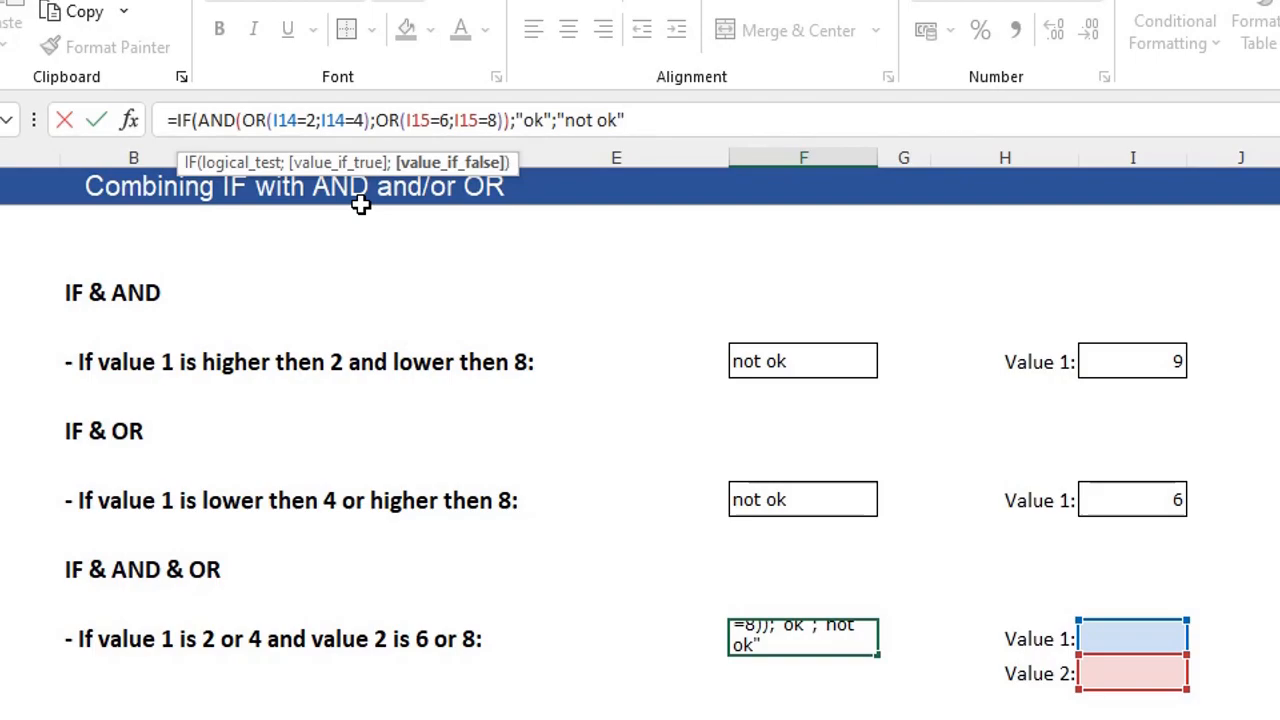
pyautogui.write(')')
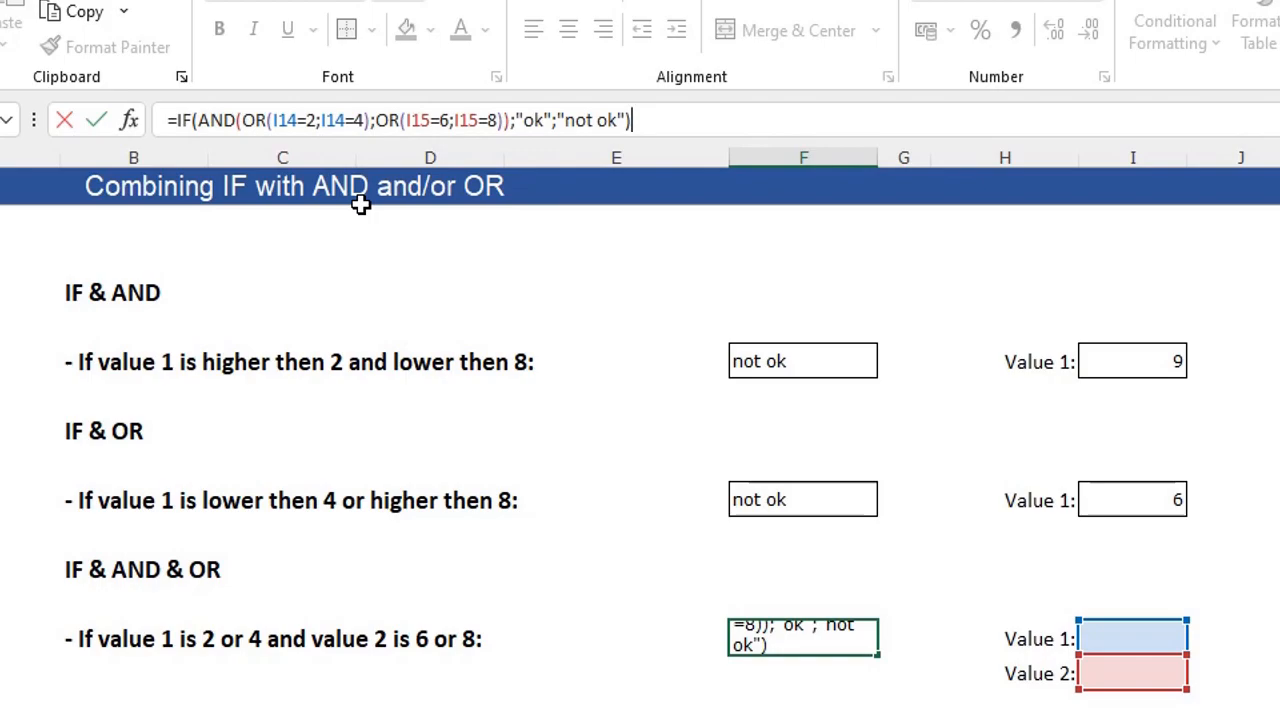
pyautogui.press('Return')
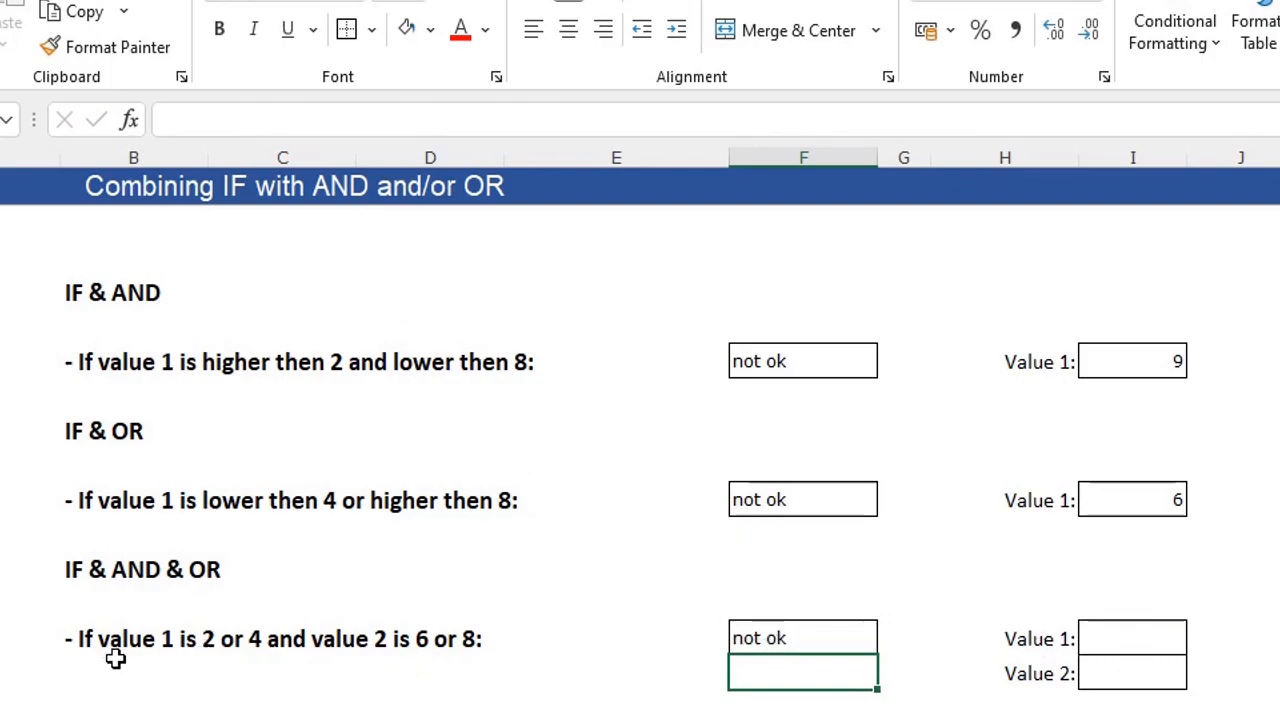
# - Test the F14 formula with Value 1 in cell I14 set to 2 and Value 2 in I15 set to 6
pyautogui.click(1117, 640)
pyautogui.write('2')
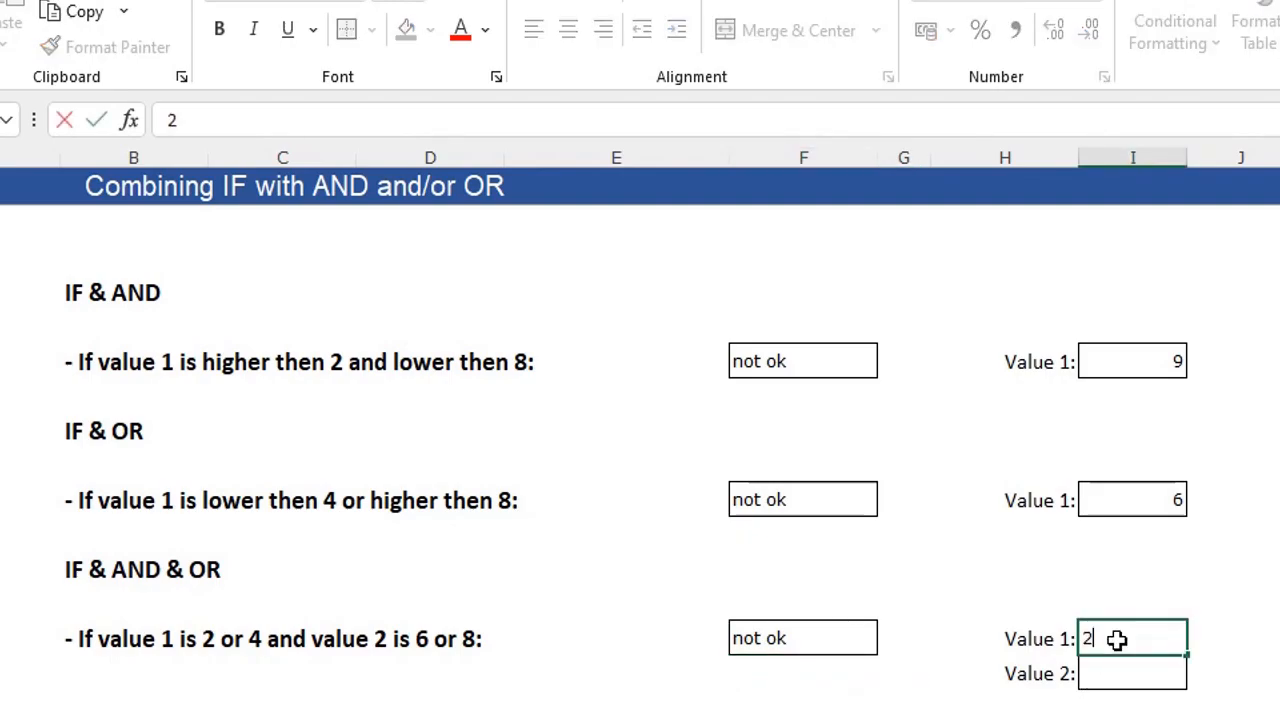
pyautogui.press('Return')
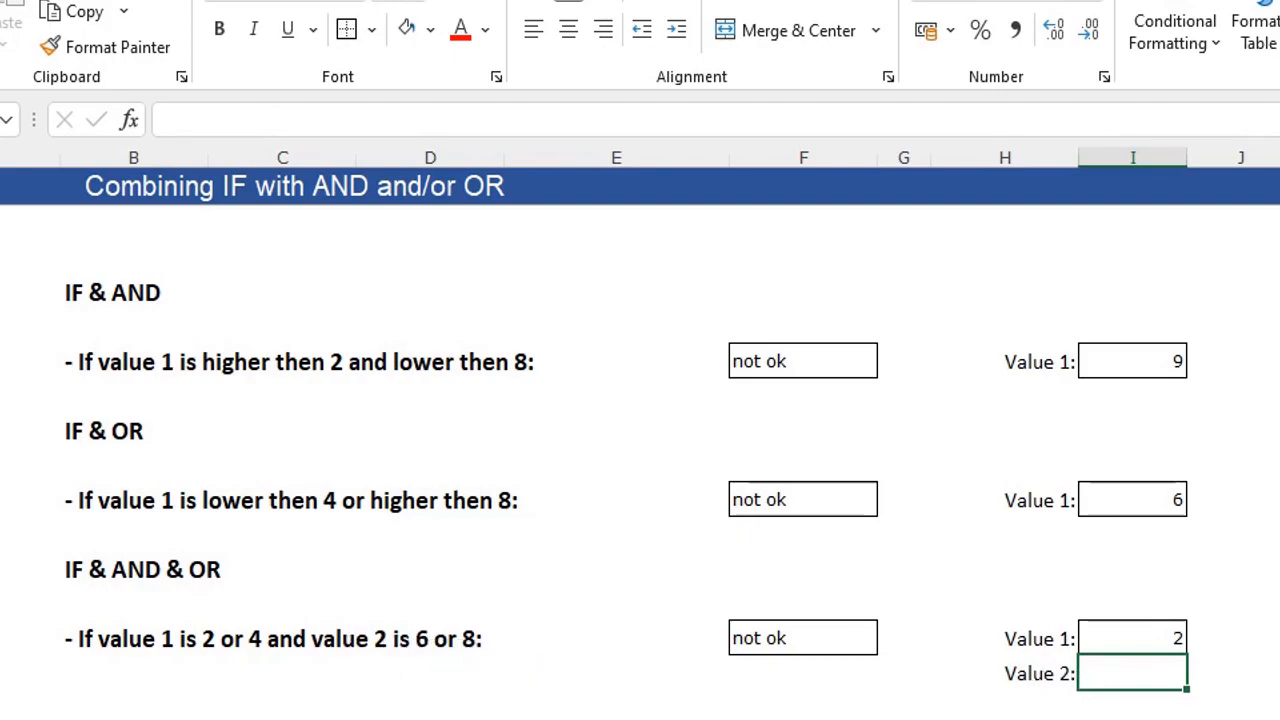
pyautogui.write('6')
pyautogui.press('Return')
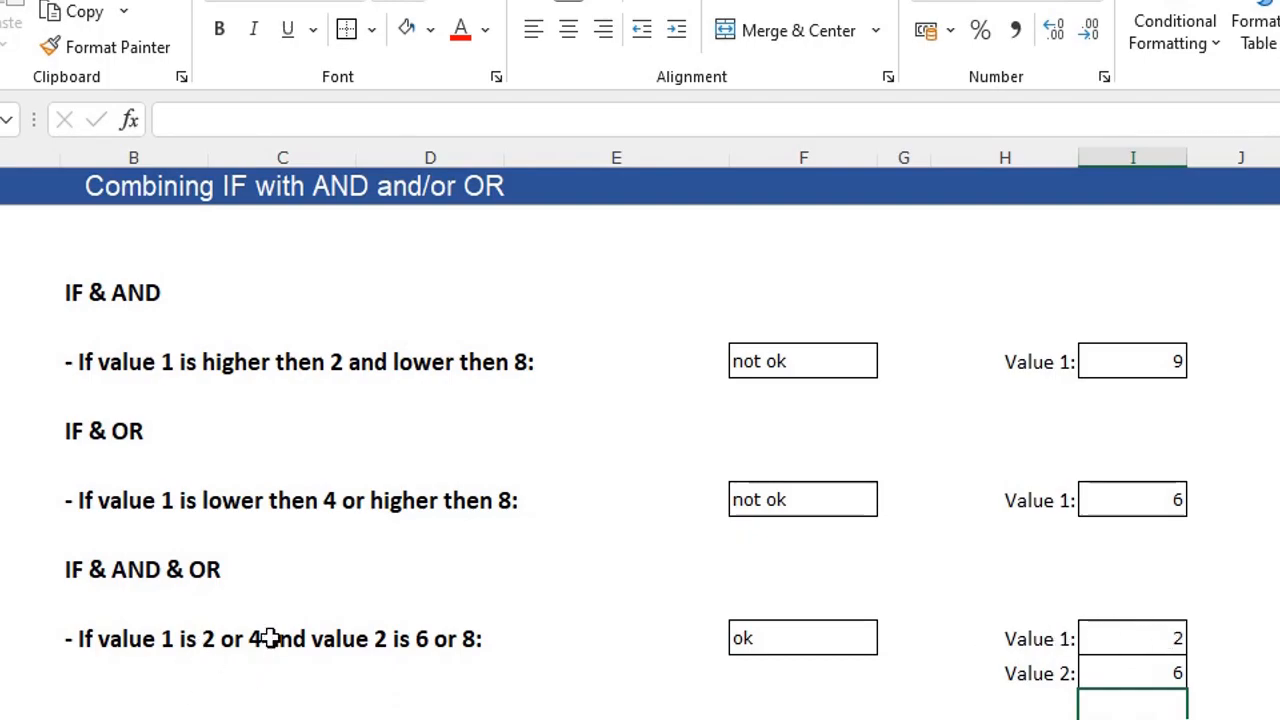
# - Test the F14 formula with Value 1 in cell I14 set to 4 and Value 2 in I15 set to 8
pyautogui.click(1126, 637)
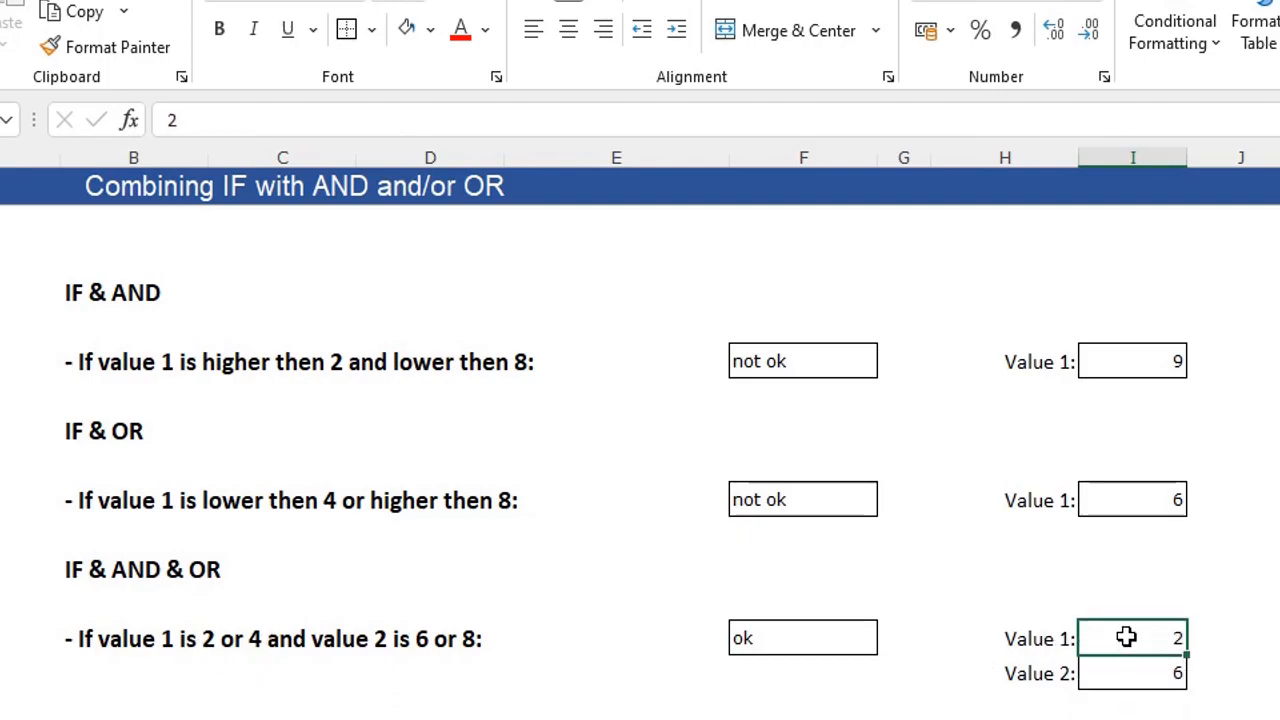
pyautogui.write('4')
pyautogui.press('Return')
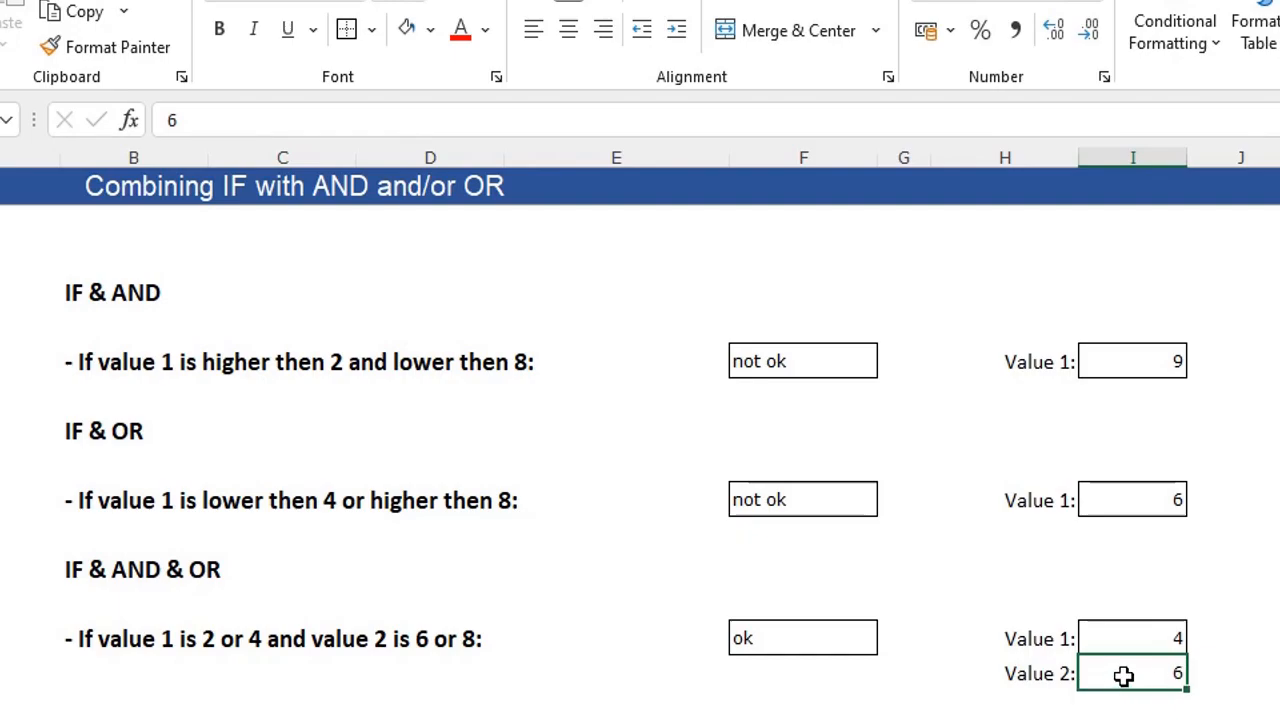
pyautogui.write('8')
pyautogui.press('Return')
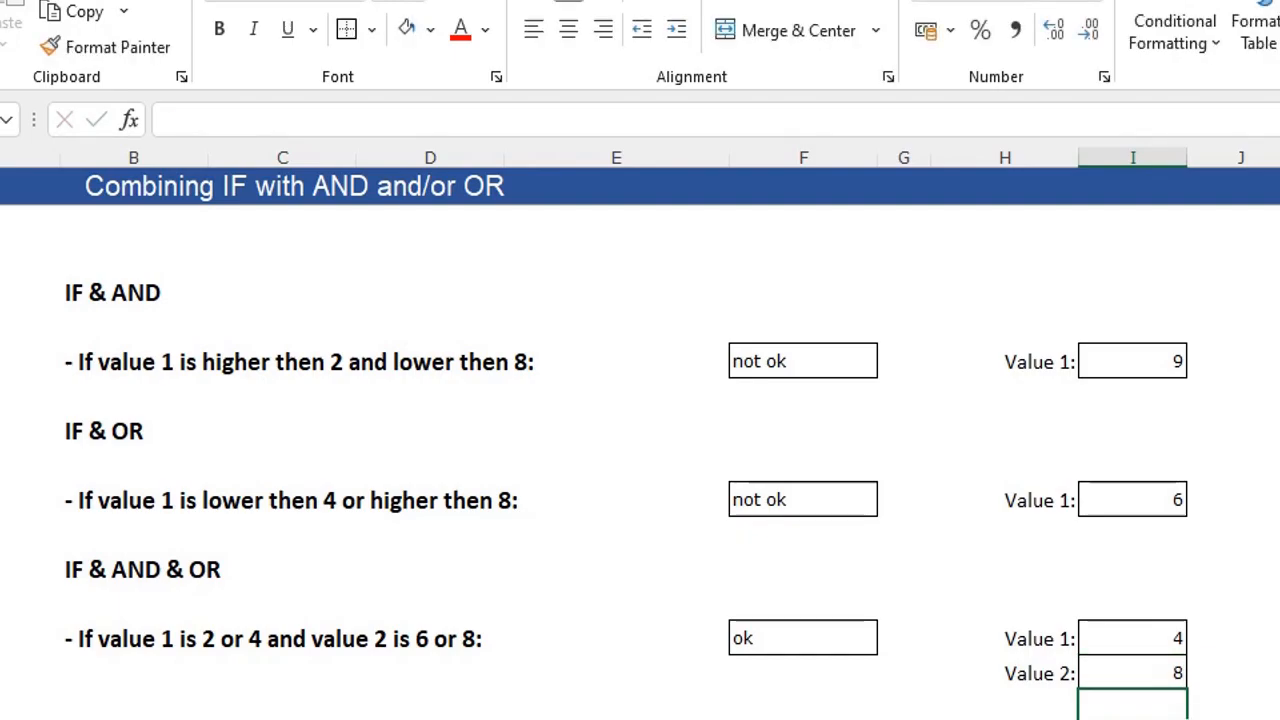
# - Set Value 2 in cell I15 to 4 to test the F14 formula with a non-matching second value
pyautogui.click(1154, 672)
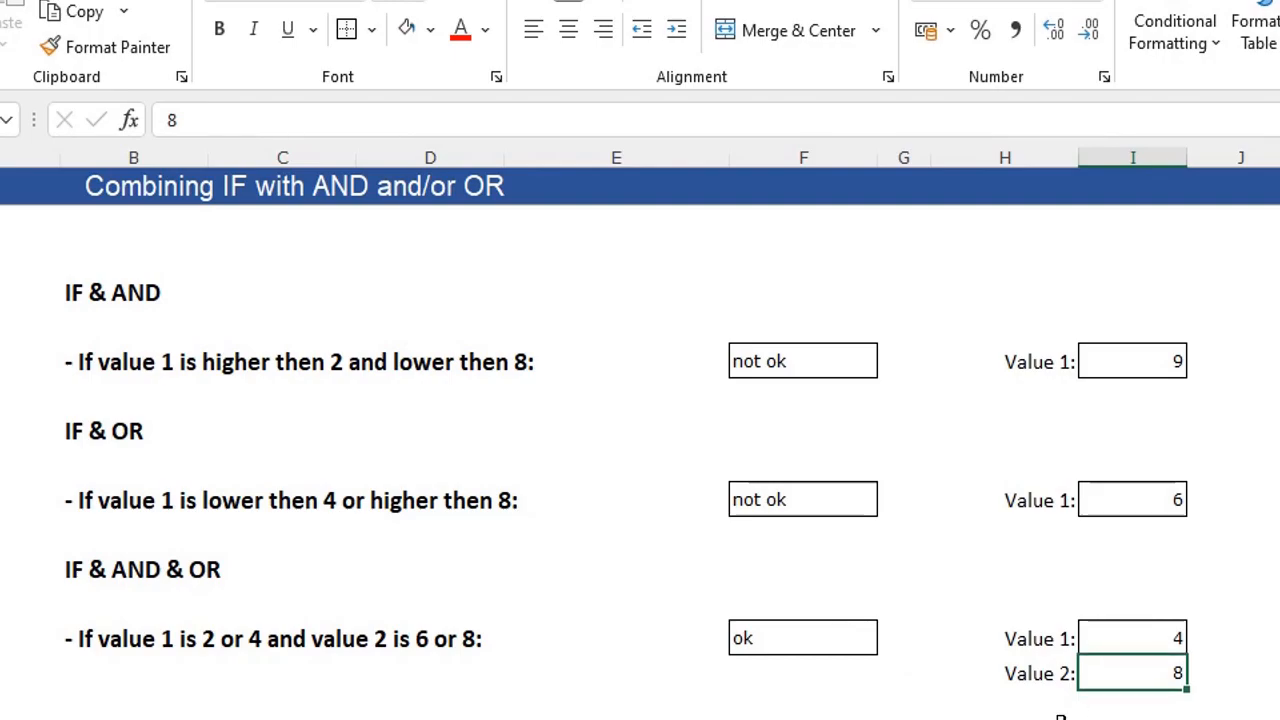
pyautogui.write('4')
pyautogui.press('Return')
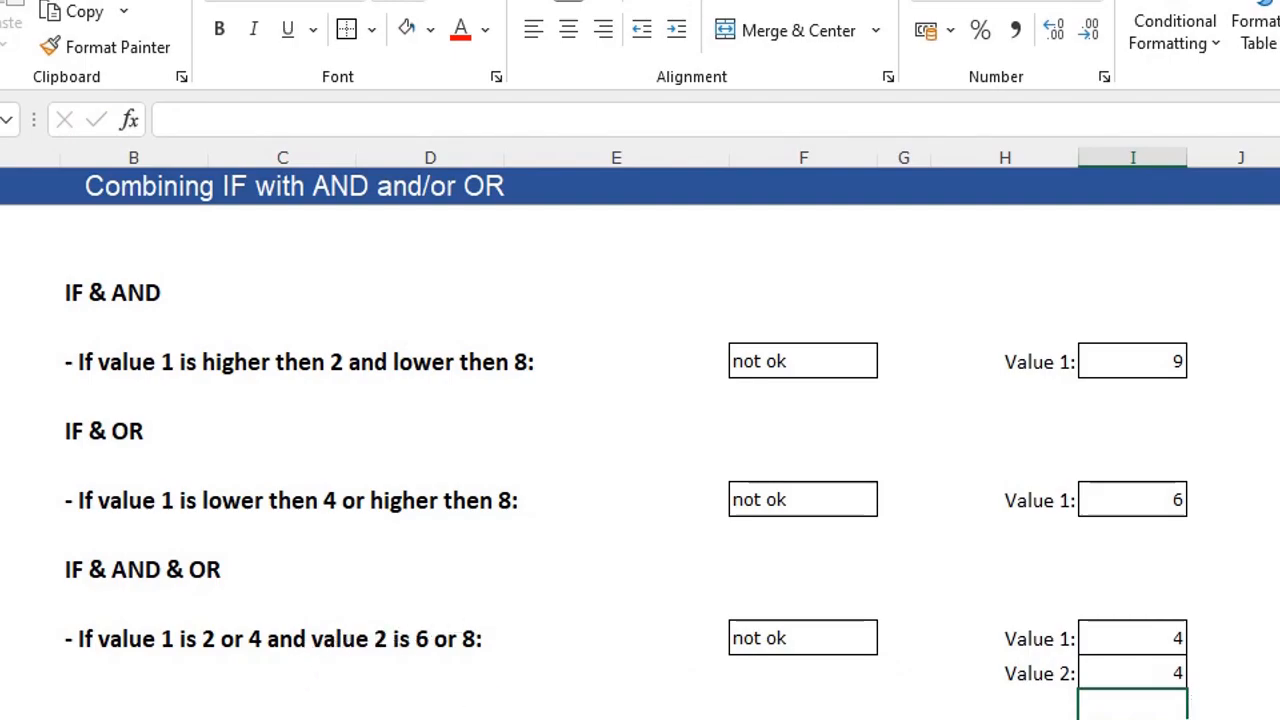
# - Set Value 2 in cell I15 to 8 and Value 1 in cell I14 to 6 to test the F14 formula
pyautogui.click(1150, 673)
pyautogui.write('8')
pyautogui.press('Return')
pyautogui.click(1138, 634)
pyautogui.write('6')
pyautogui.press('Return')
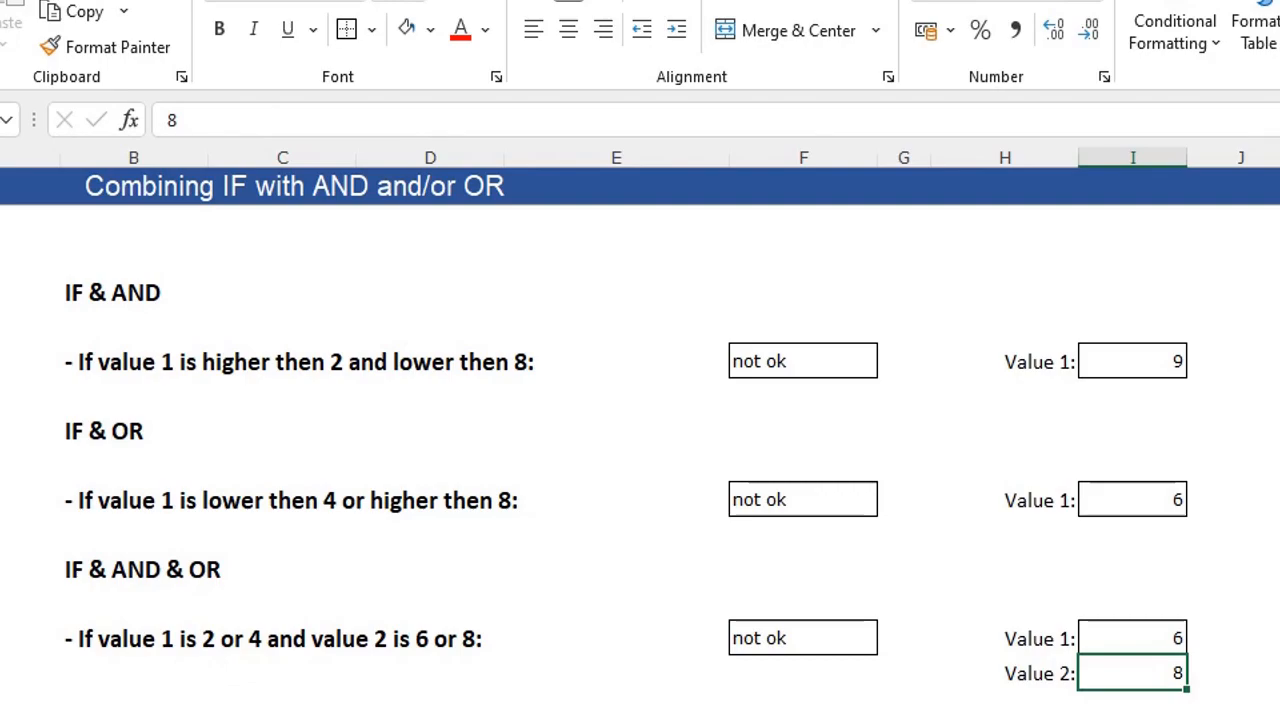
# - Examine the nested OR conditions and the value-if-true argument of the formula in cell F14
pyautogui.click(815, 638)
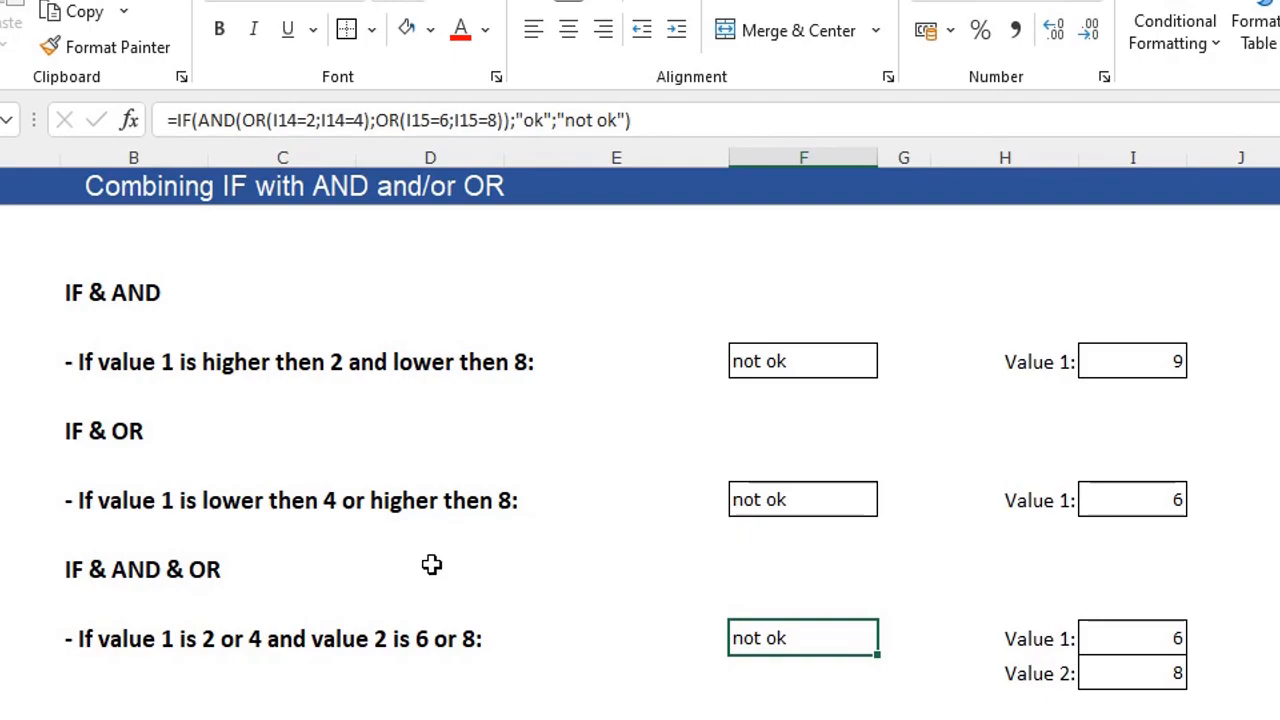
pyautogui.click(478, 120)
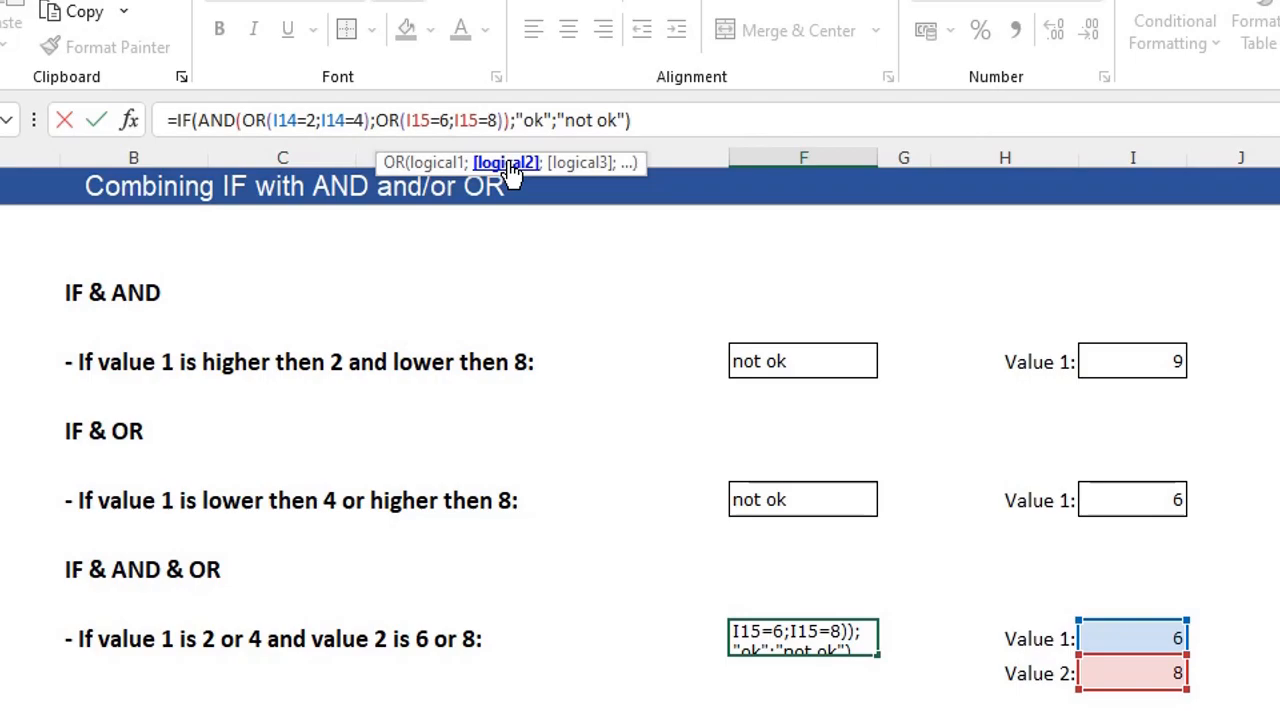
pyautogui.click(522, 120)
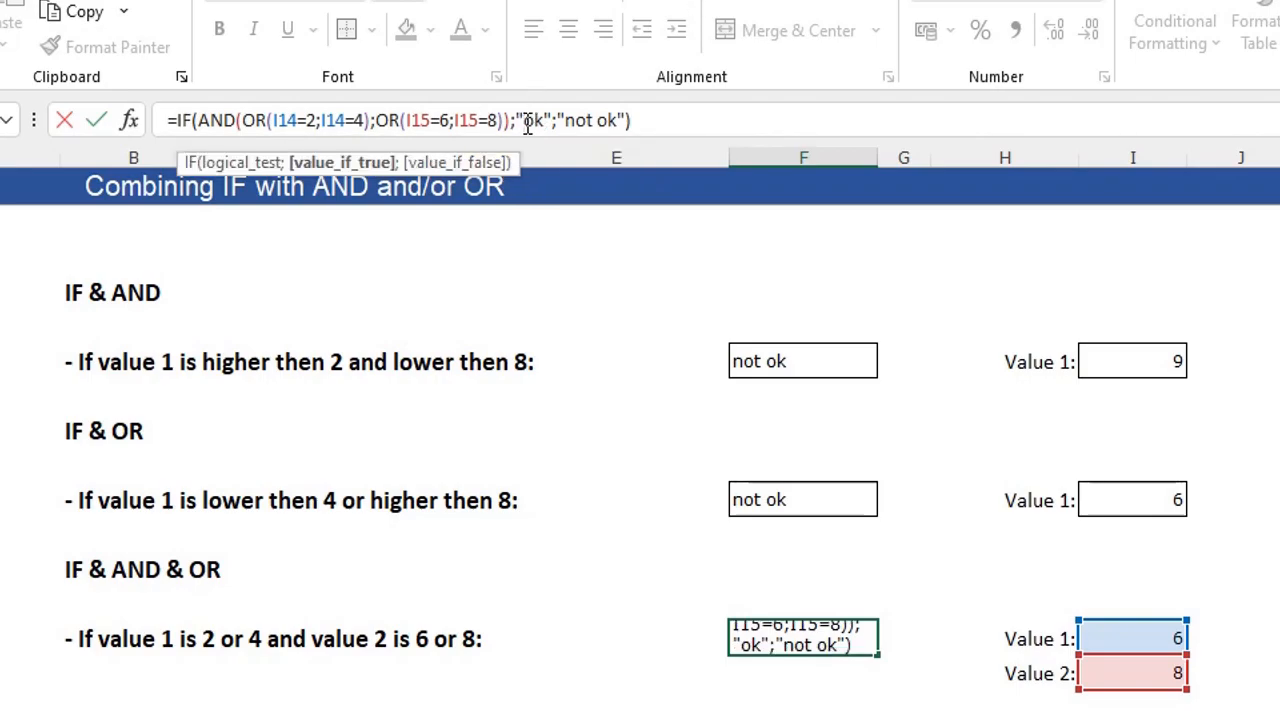